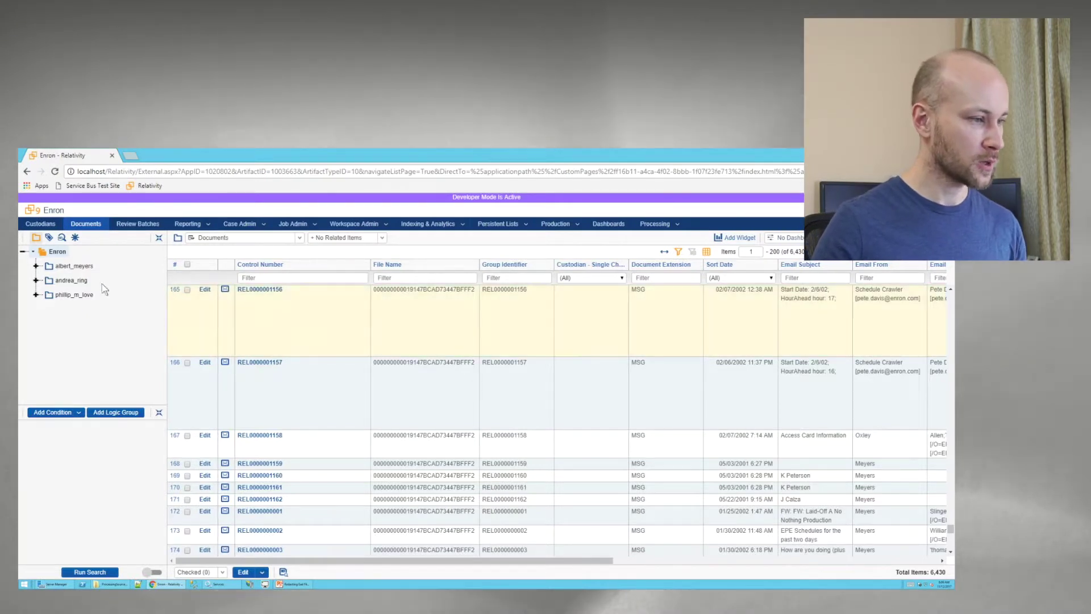
Run the Prod001 - All Docs saved search from the ProductionPrep group
left_click(61, 238)
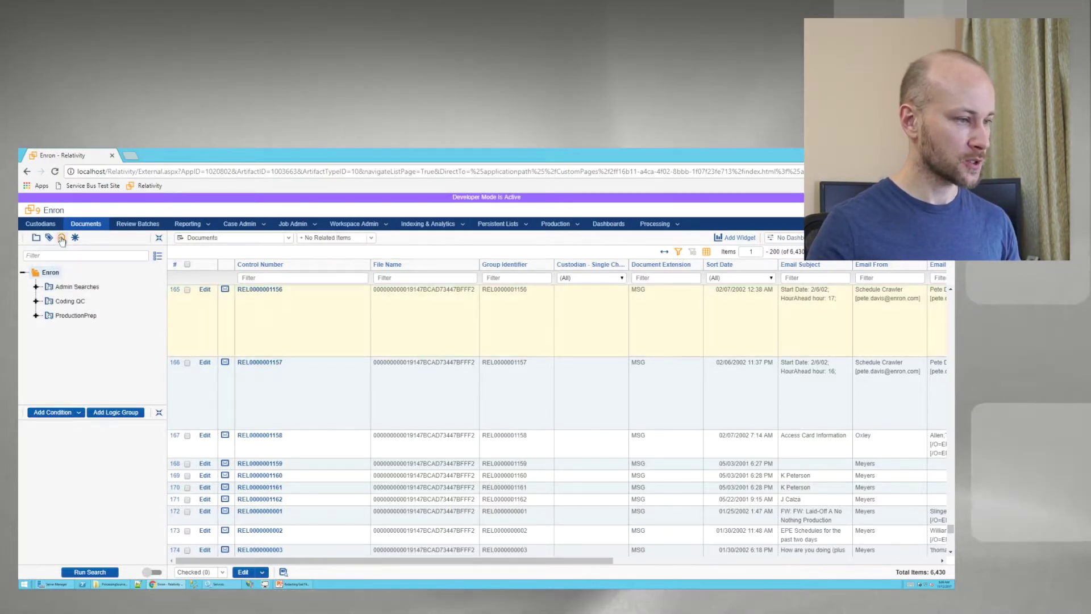
left_click(36, 316)
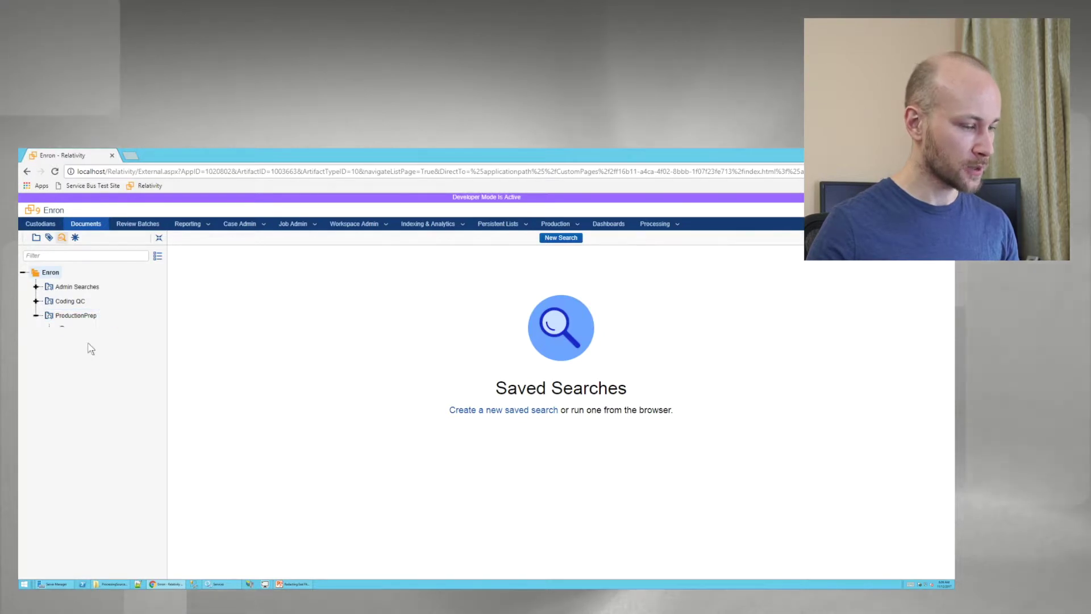
left_click(88, 331)
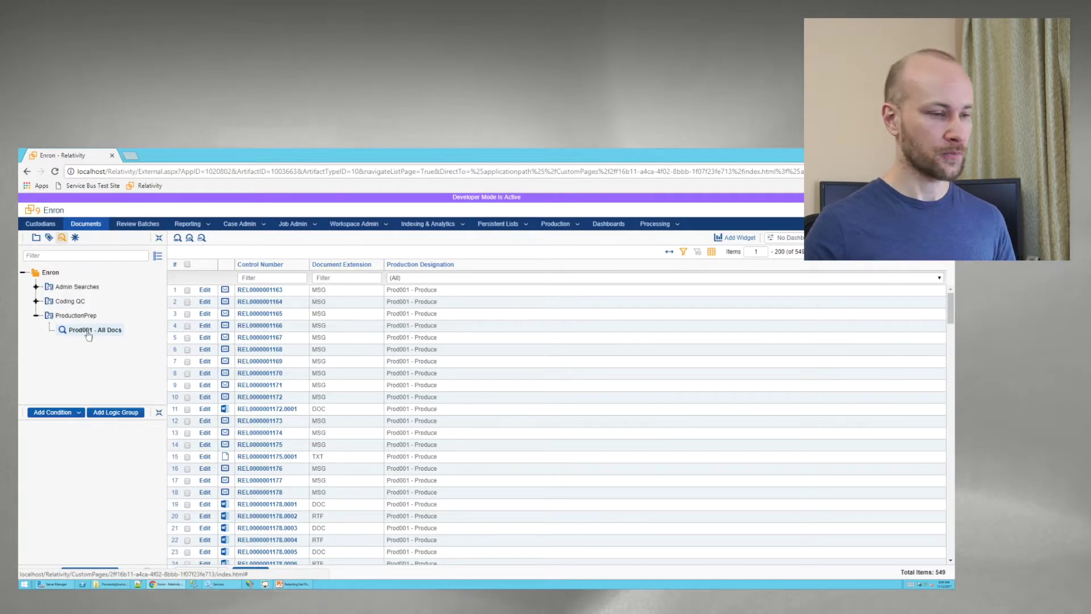
Filter the Document Extension column by 'xl' to list only the 17 XLS documents
left_click(340, 278)
type("xl")
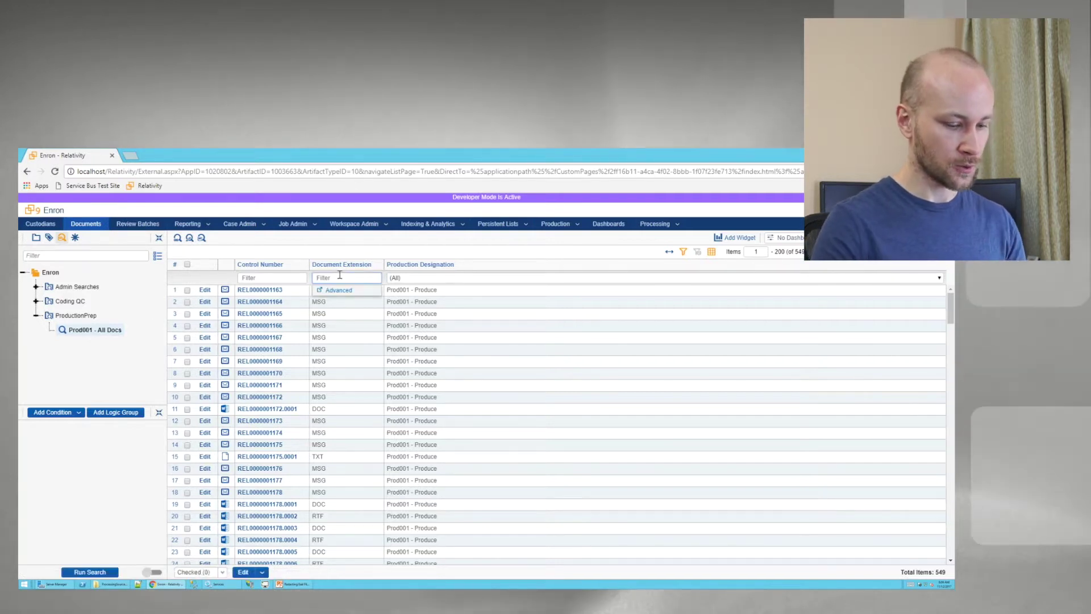
key("Return")
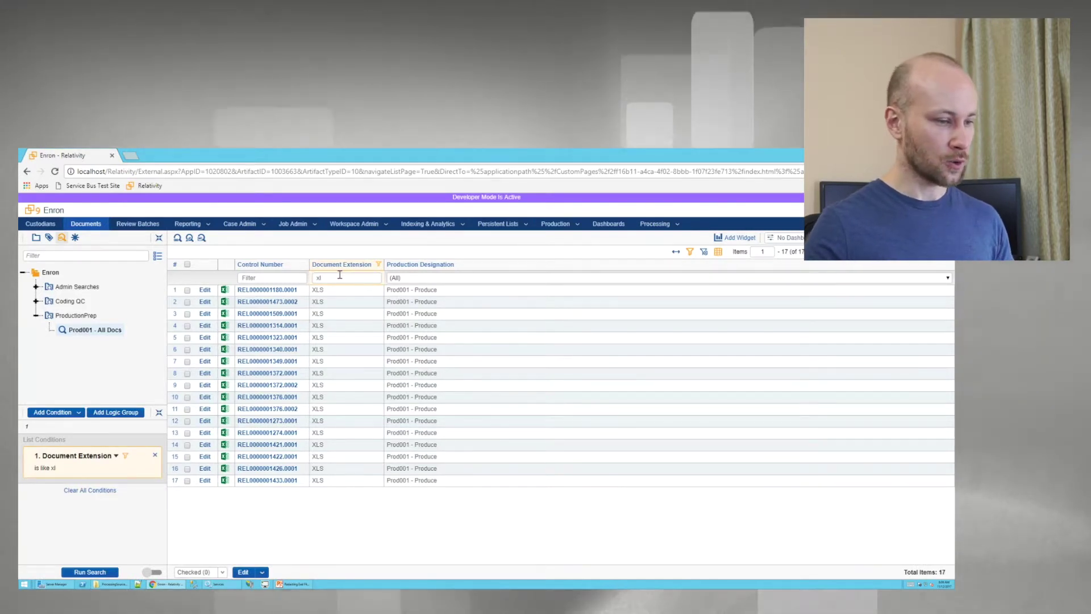
left_click(118, 585)
Create a 'To Be Redacted' folder in ProcessingSourceLocation and copy its full path
right_click(201, 312)
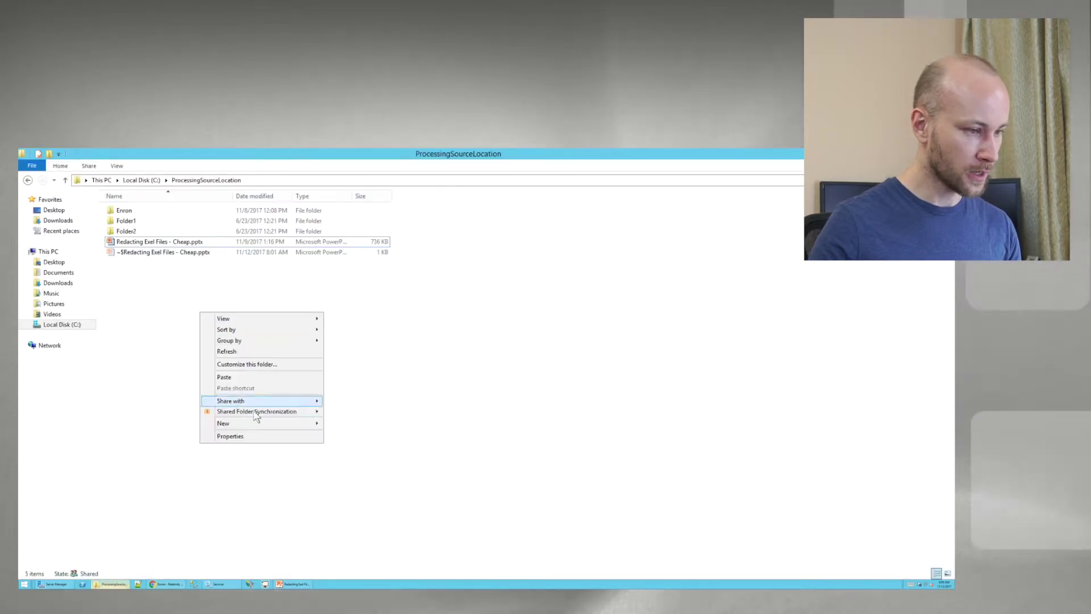
mouse_move(284, 423)
left_click(341, 422)
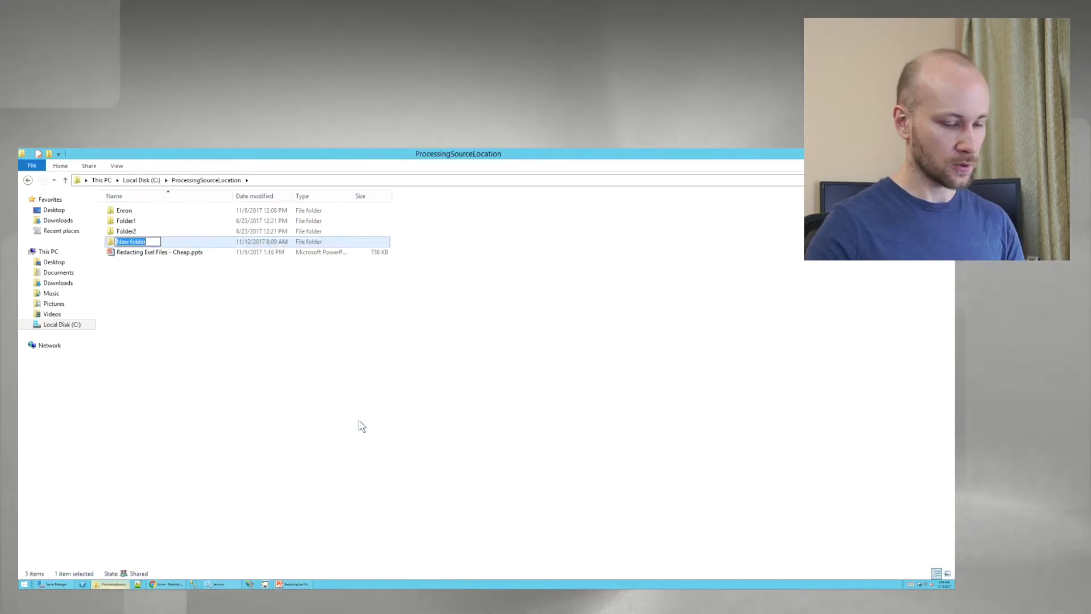
type("To Be R")
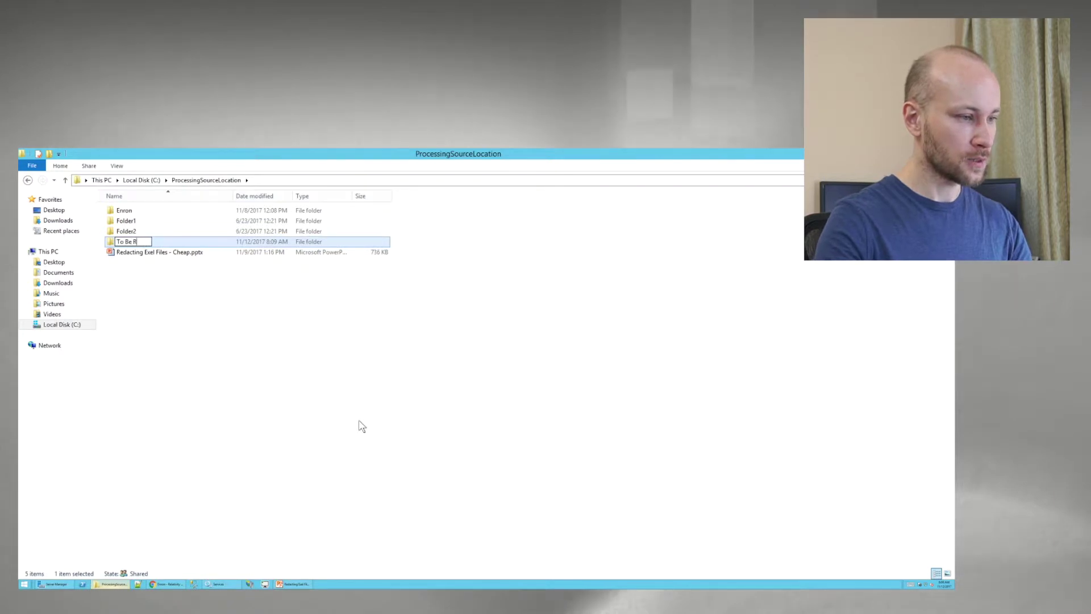
type("edacted")
key("Return")
key("Return")
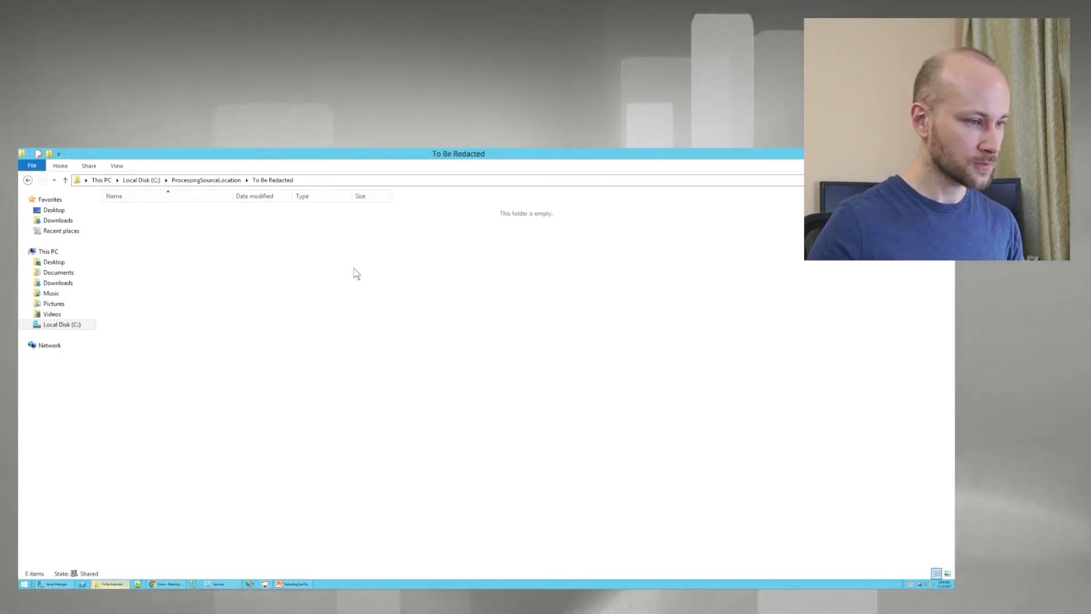
left_click(372, 180)
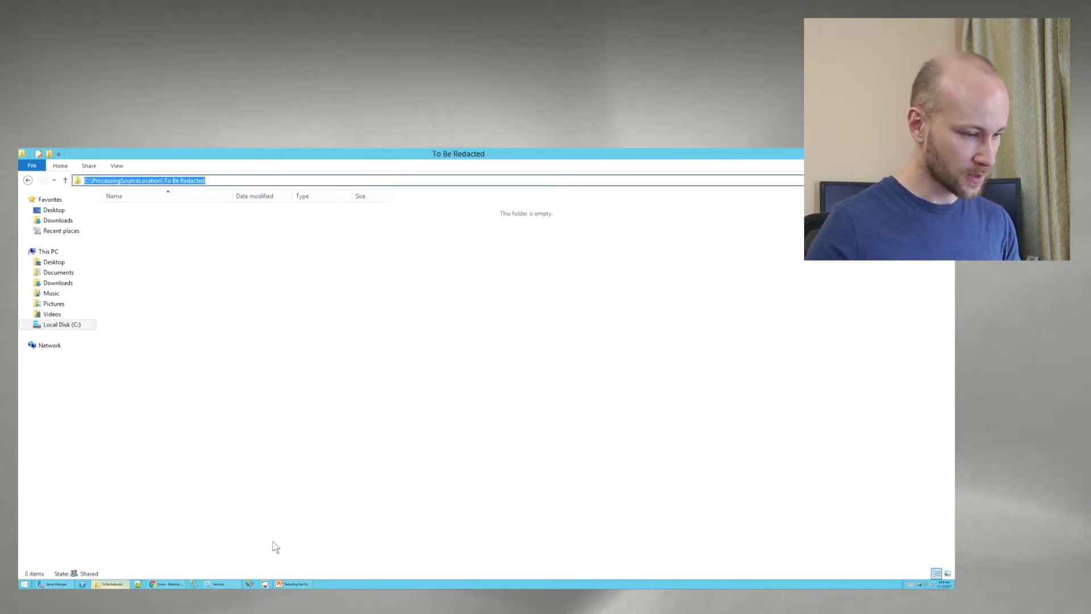
left_click(180, 585)
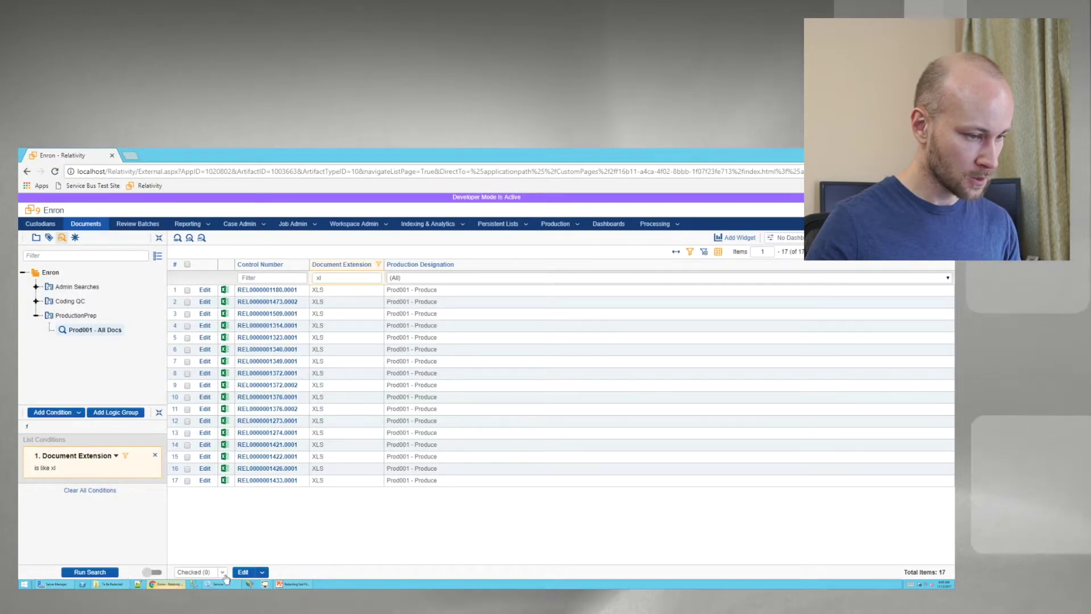
Copy all 17 XLS natives into 'To Be Redacted' using AdminPro's Copy Native Files to Folder
left_click(211, 572)
left_click(185, 561)
left_click(262, 571)
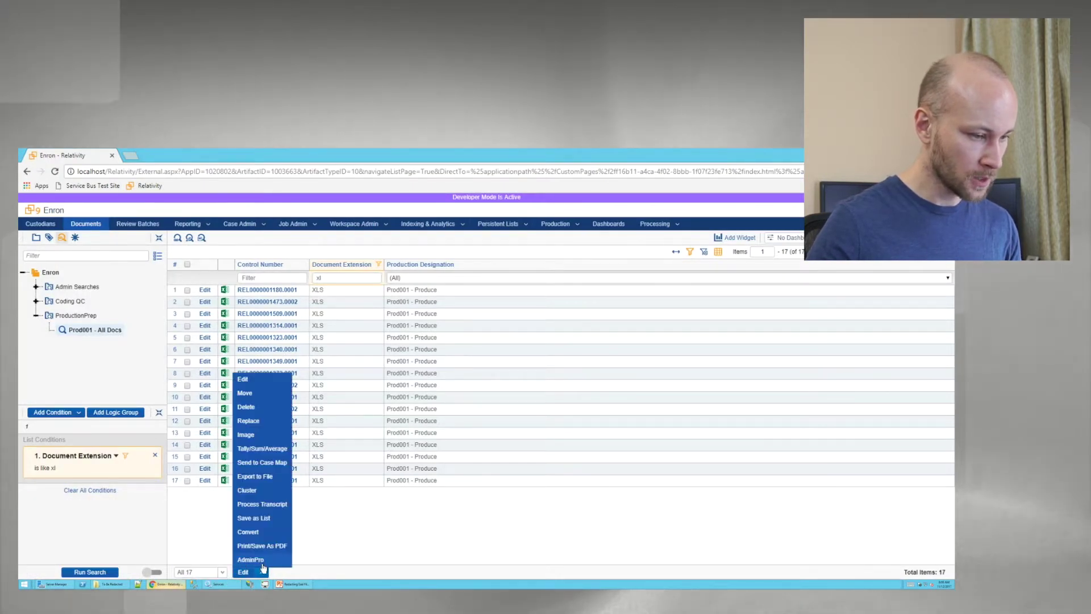
left_click(287, 504)
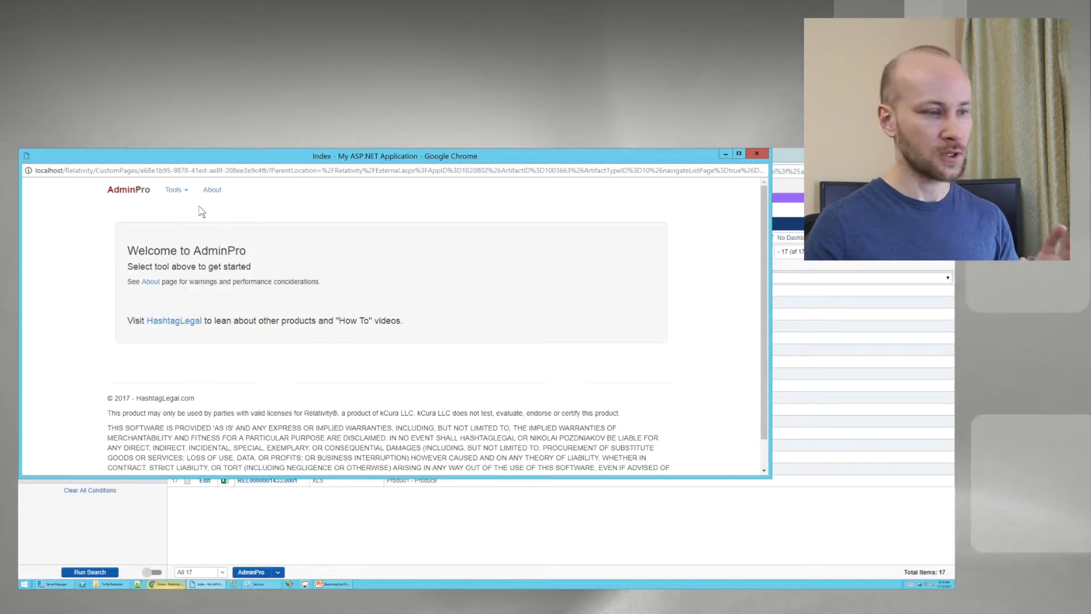
left_click(175, 190)
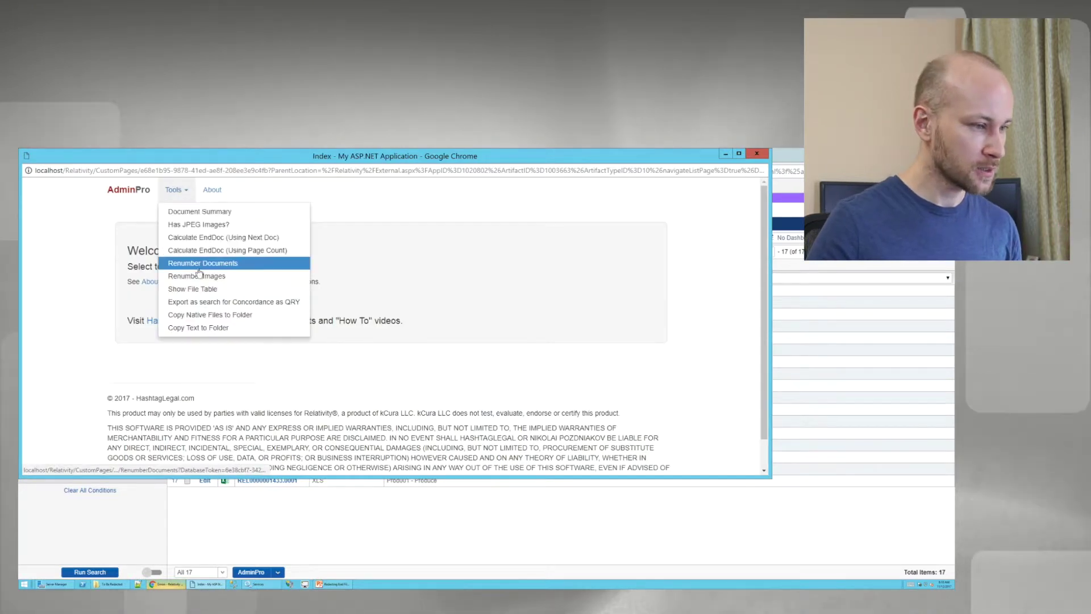
left_click(214, 315)
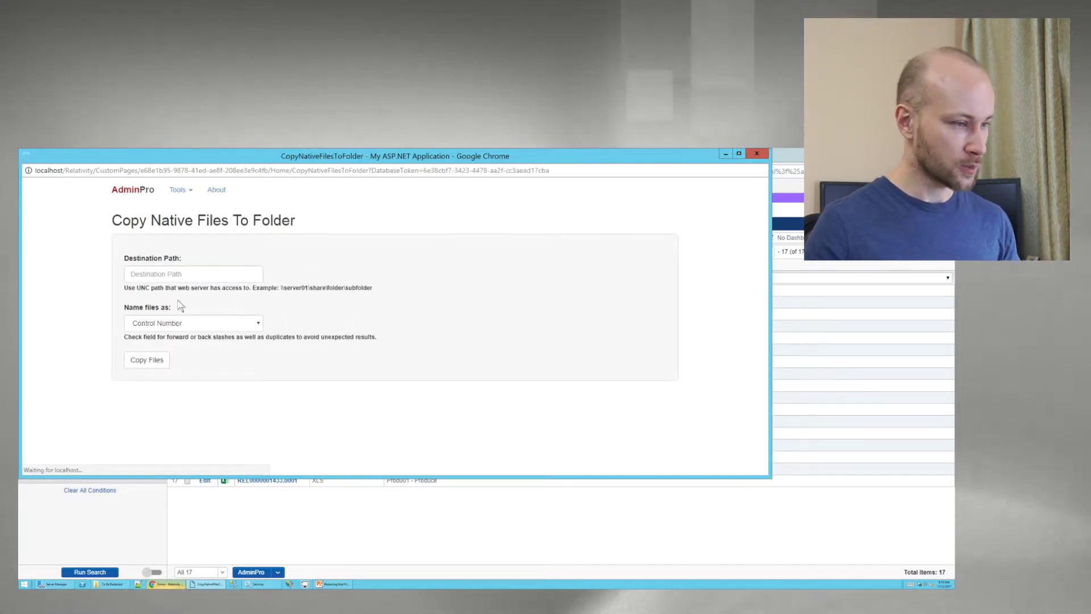
left_click(181, 273)
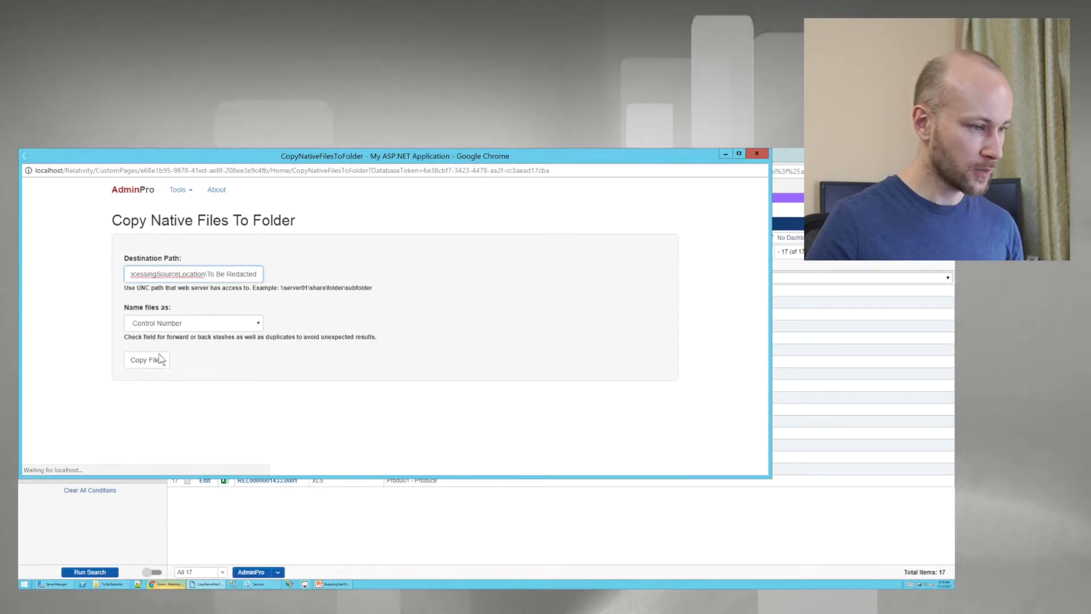
left_click(757, 154)
left_click(137, 584)
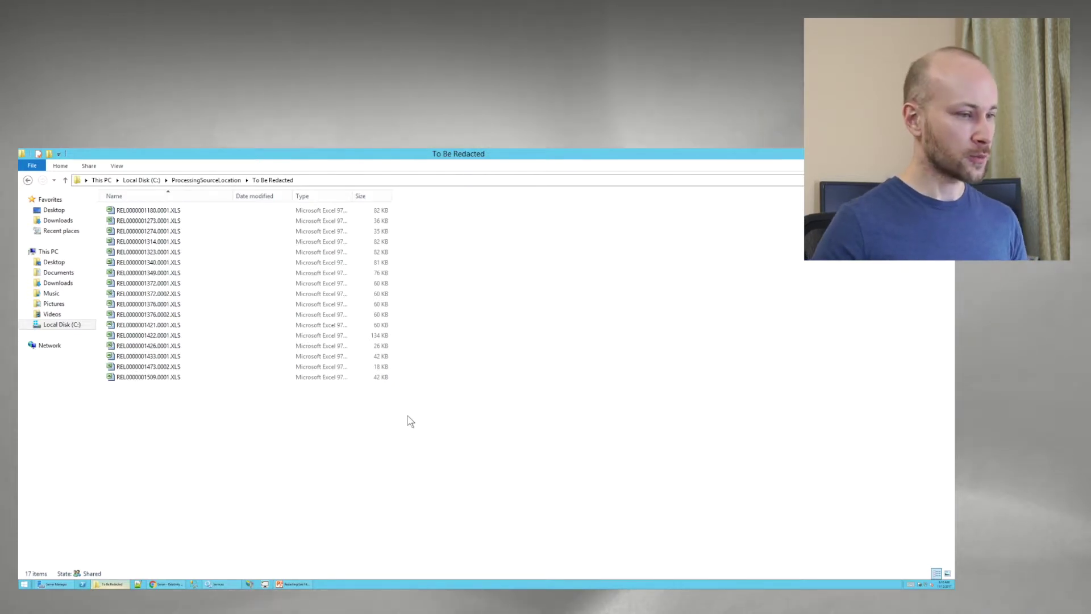
Open REL0000001180.0001.XLS from the To Be Redacted folder in Excel
double_click(147, 210)
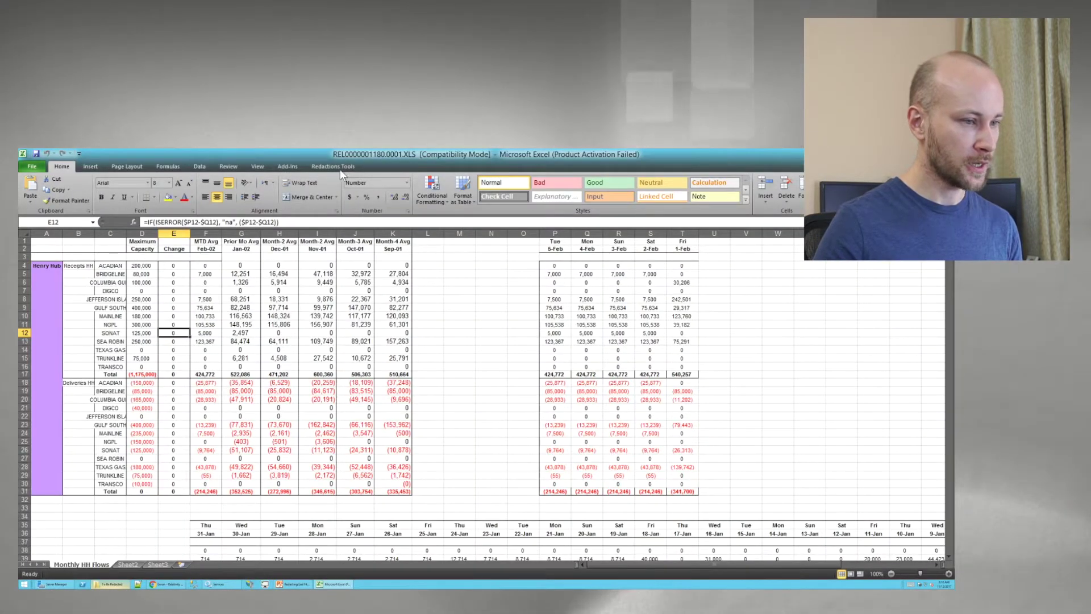
Delete the Maximum Capacity values in D4:D31 and fill those cells solid black
left_click(587, 463)
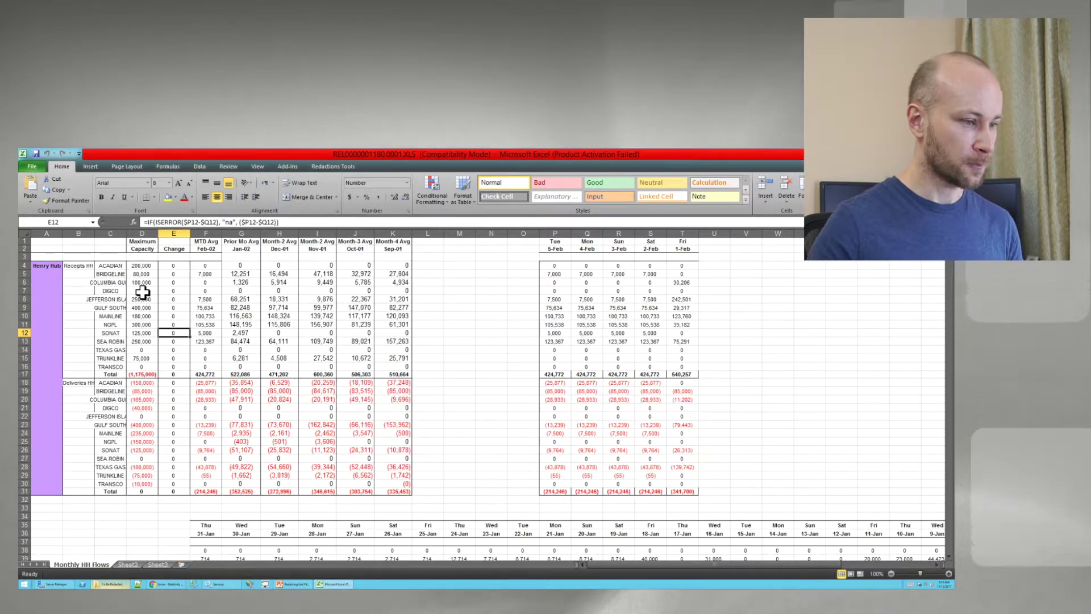
left_click(139, 265)
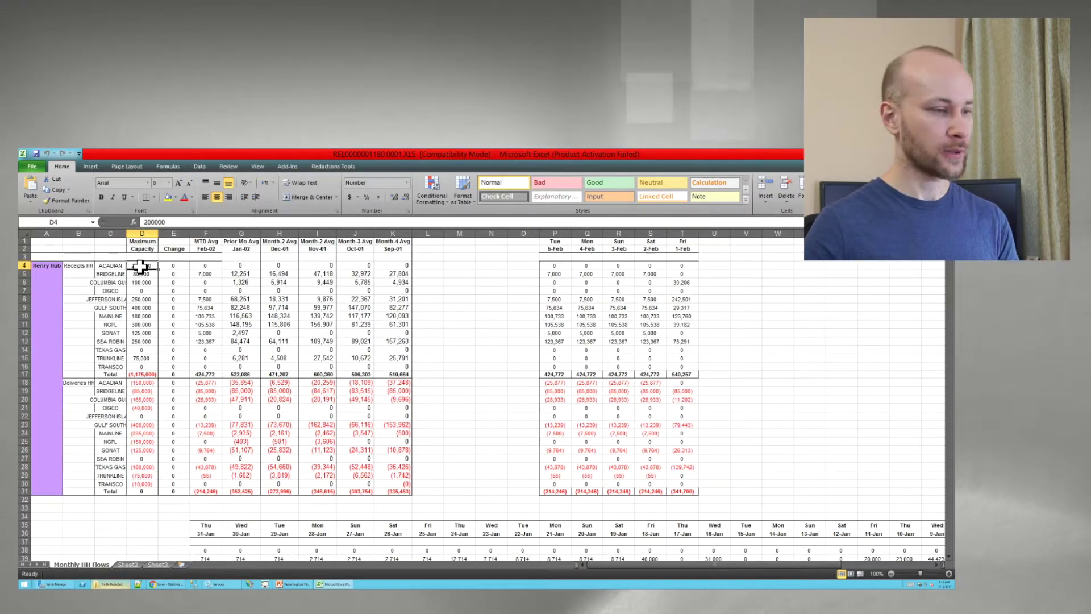
left_click_drag(140, 265, 145, 487)
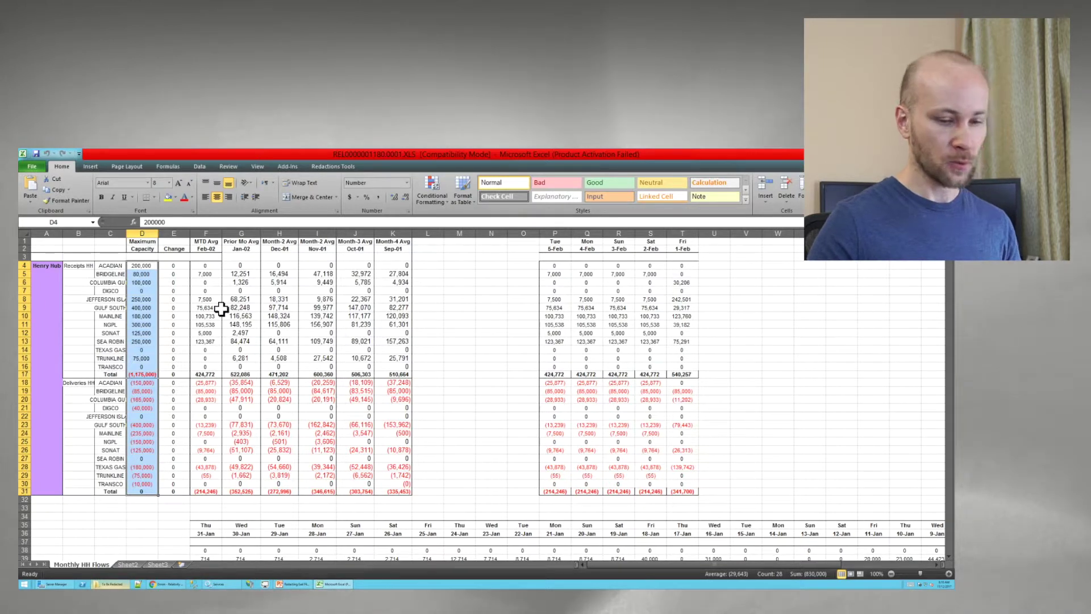
key("Delete")
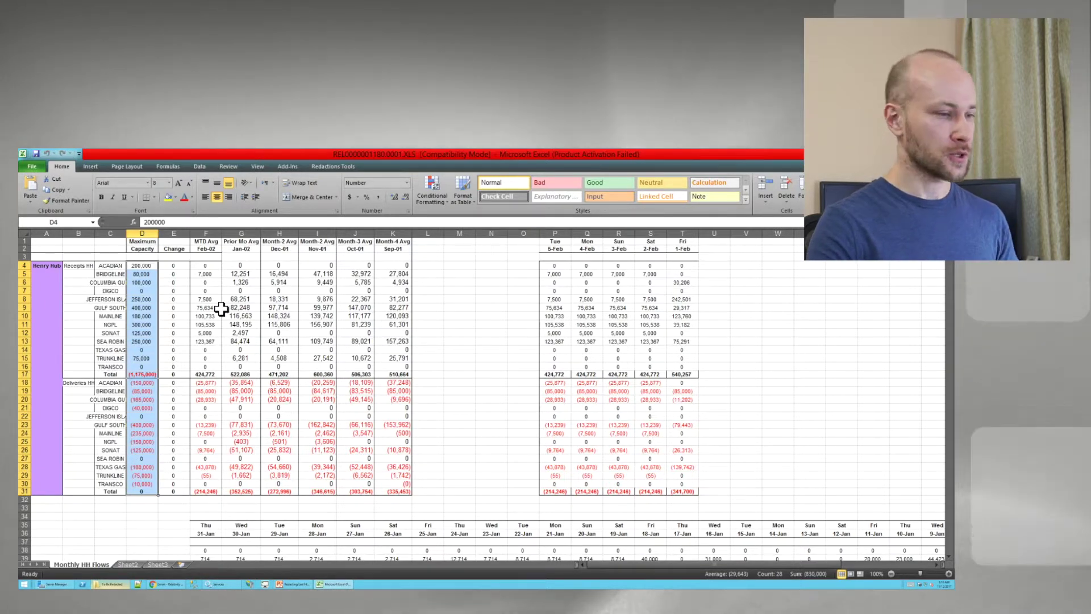
left_click(175, 197)
left_click(192, 250)
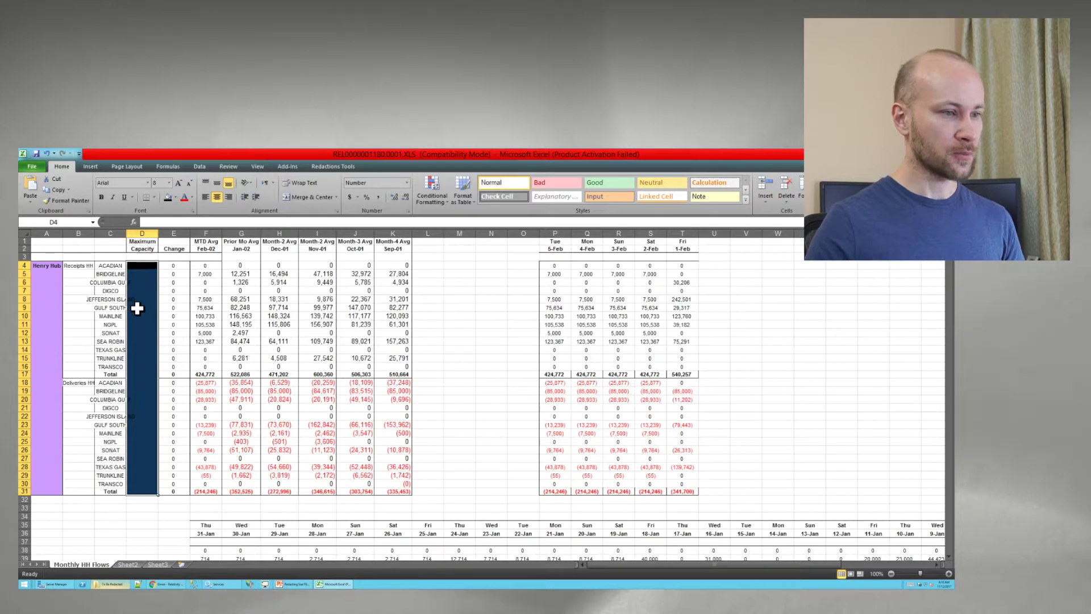
Redact the column H values with a vertical merged Redacted block
left_click(334, 167)
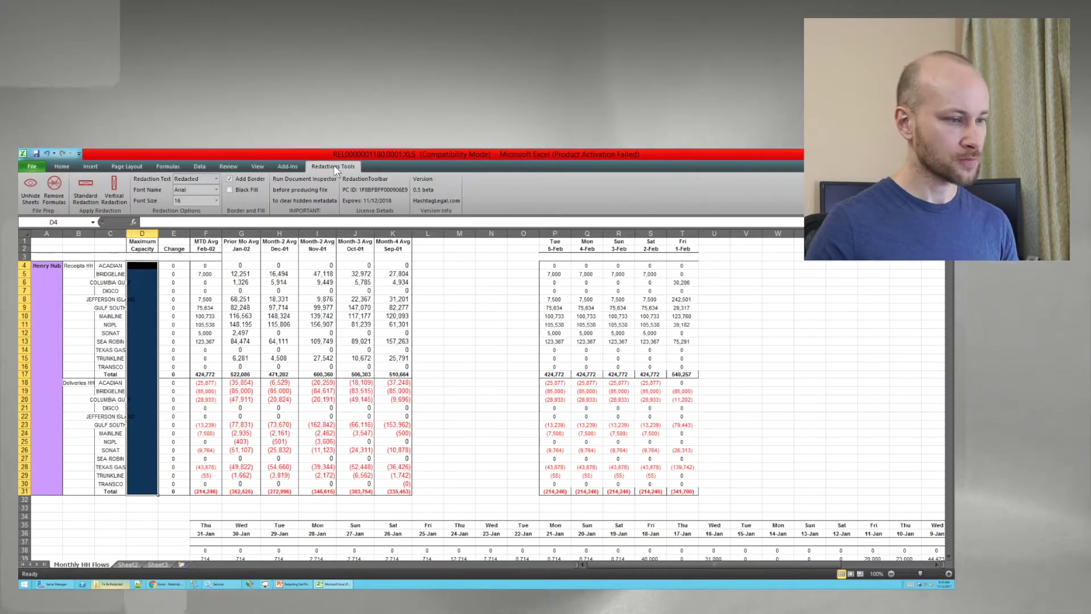
left_click_drag(278, 266, 278, 491)
left_click(116, 199)
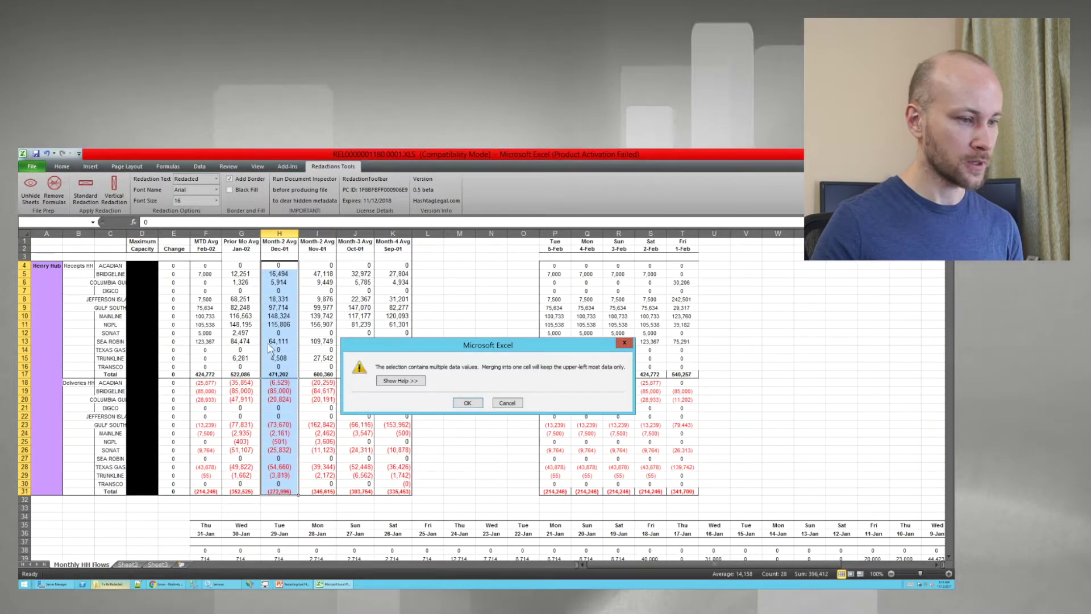
left_click(468, 404)
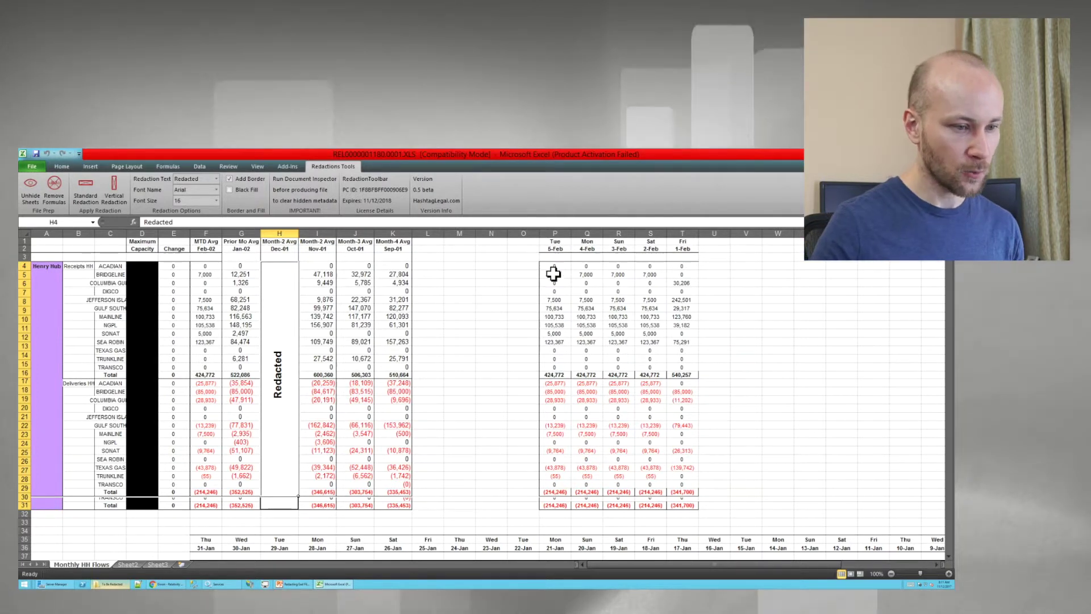
Redact the range P4:T15 as one merged Redacted box
left_click_drag(554, 267, 680, 358)
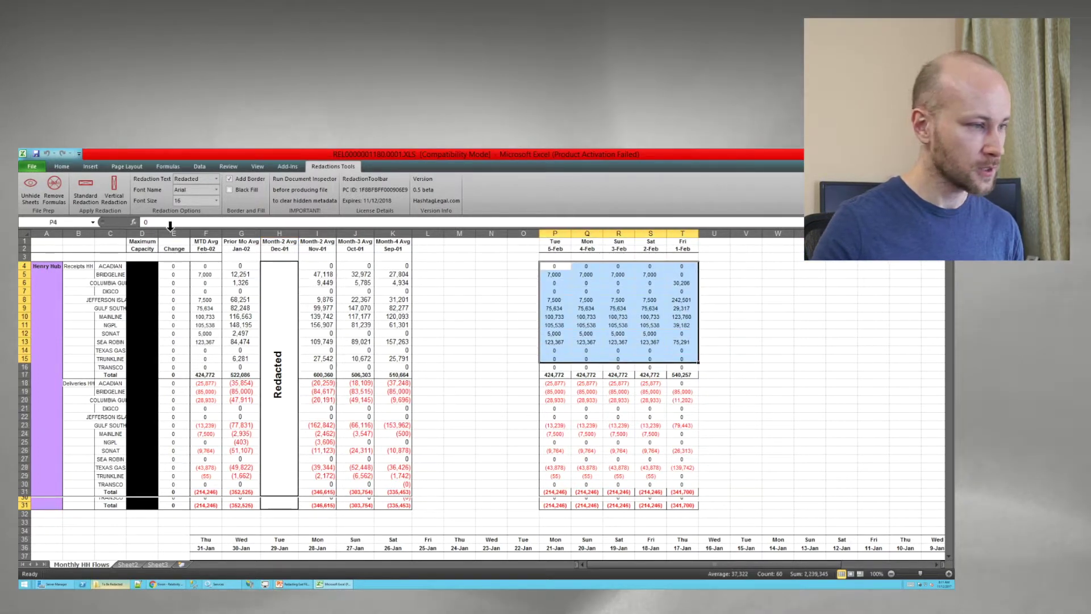
left_click(86, 191)
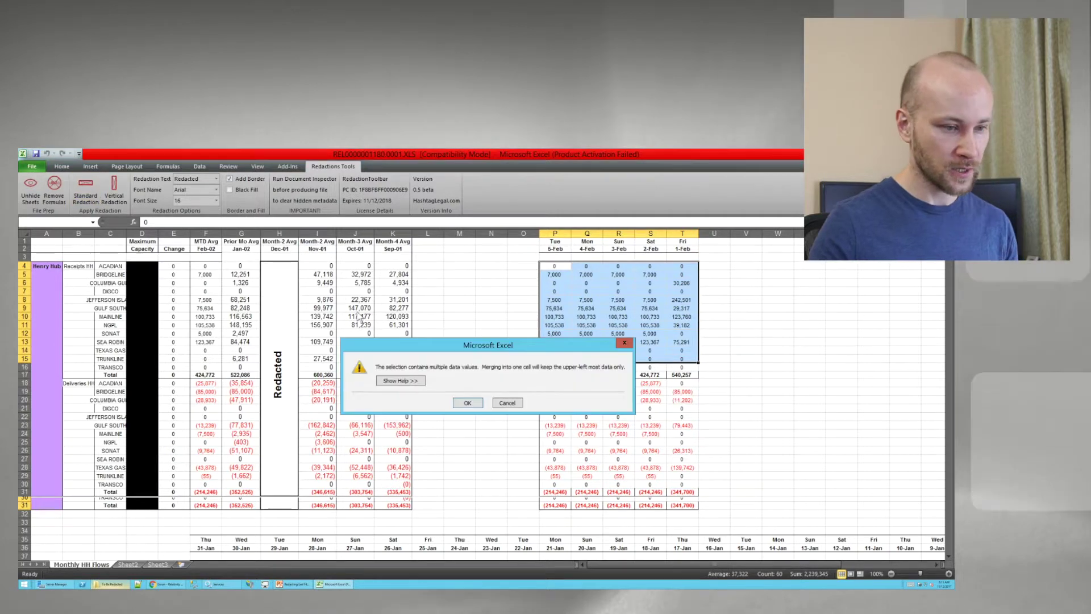
left_click(463, 402)
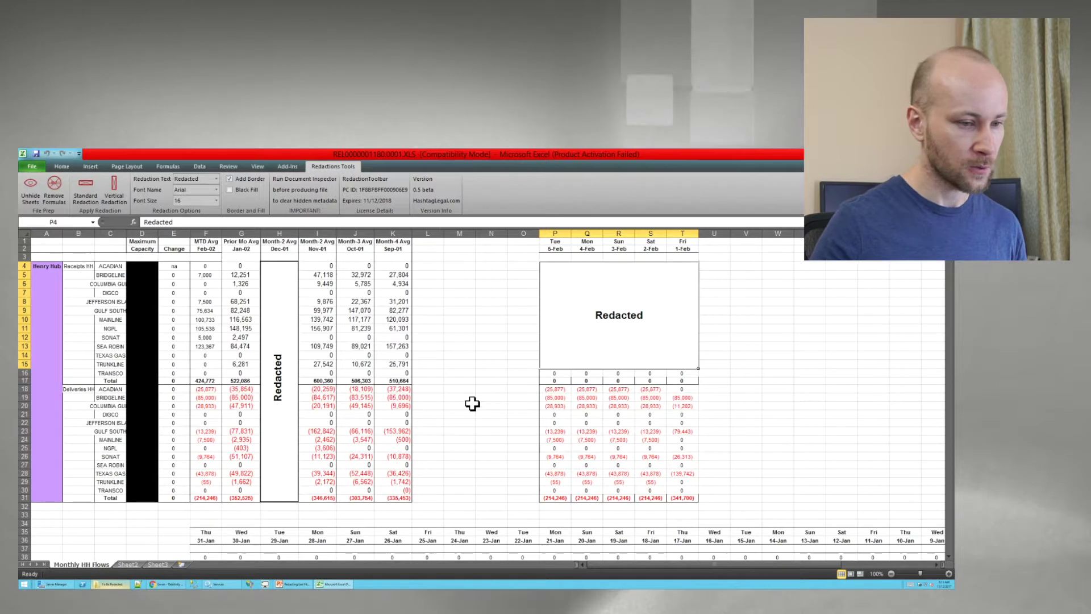
left_click(469, 300)
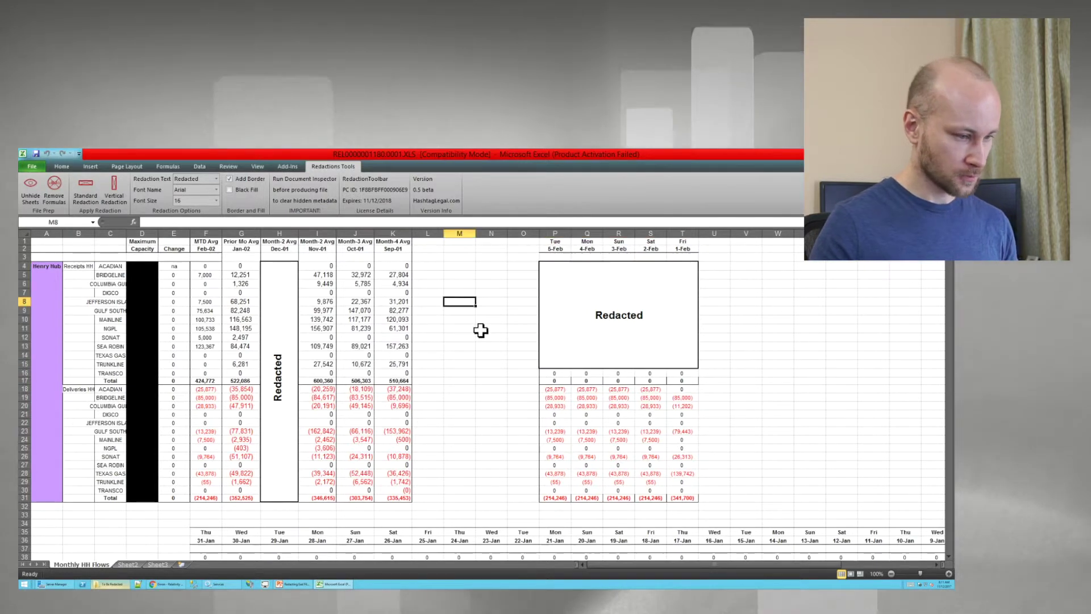
Hide Sheet2 and Sheet3, unhide them, then return to the Monthly HH Flows sheet
right_click(132, 563)
left_click(166, 530)
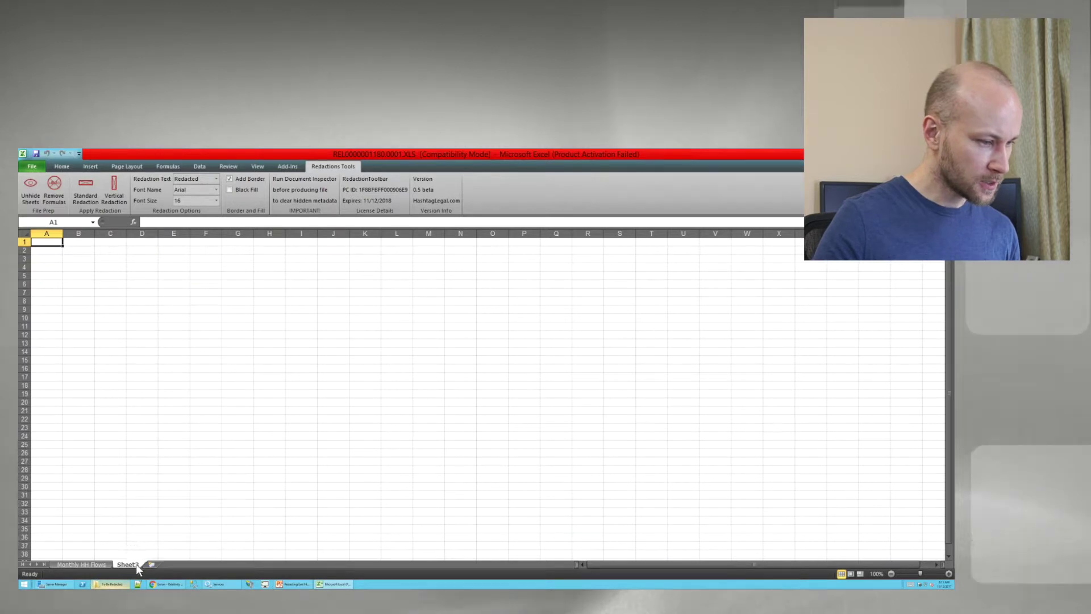
right_click(136, 565)
left_click(159, 529)
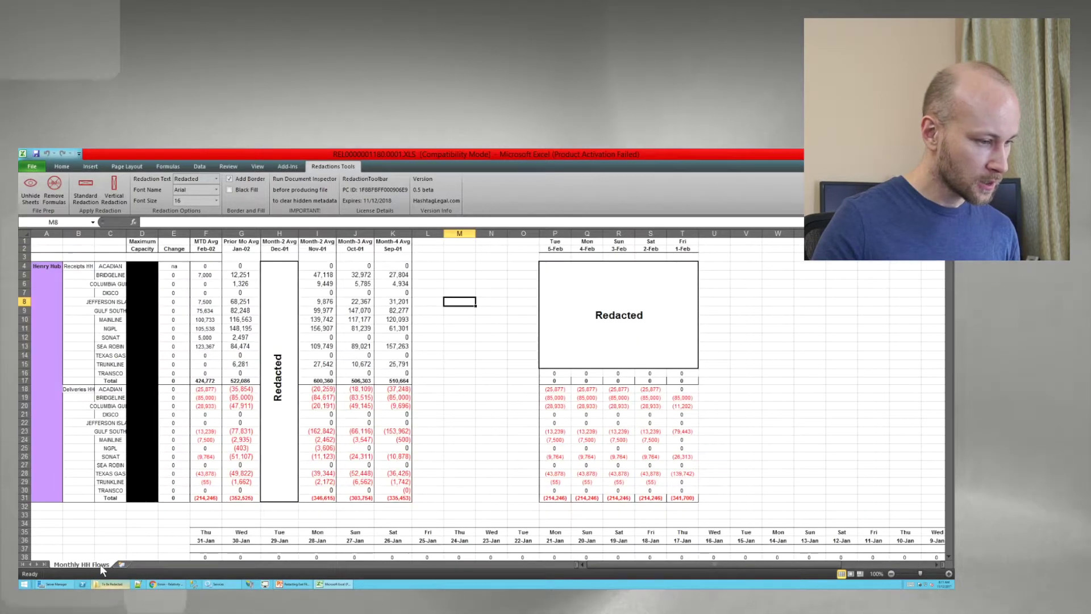
left_click(35, 199)
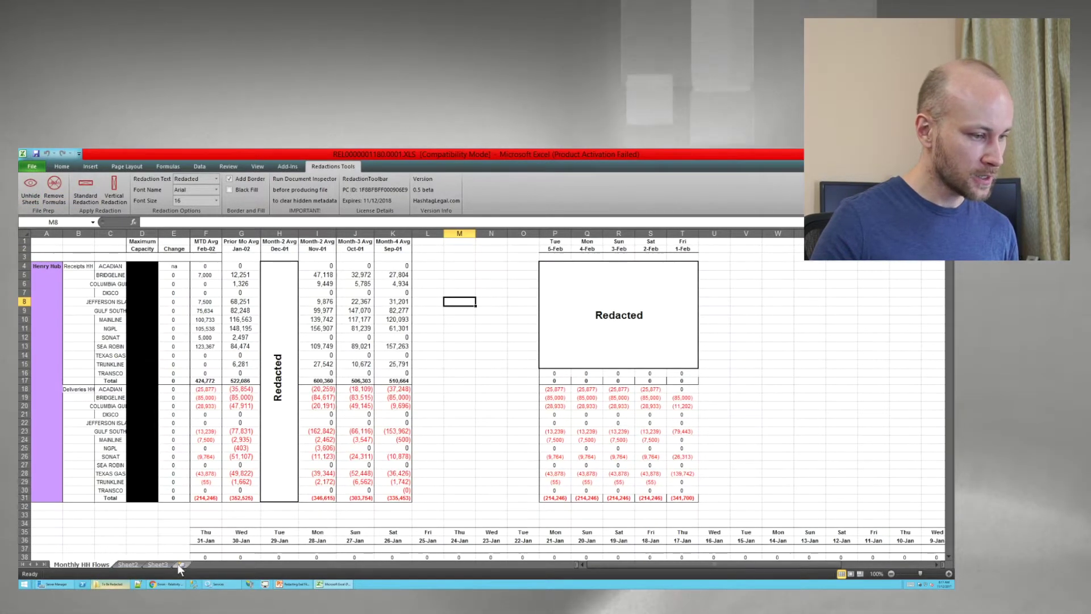
left_click(135, 562)
left_click(91, 565)
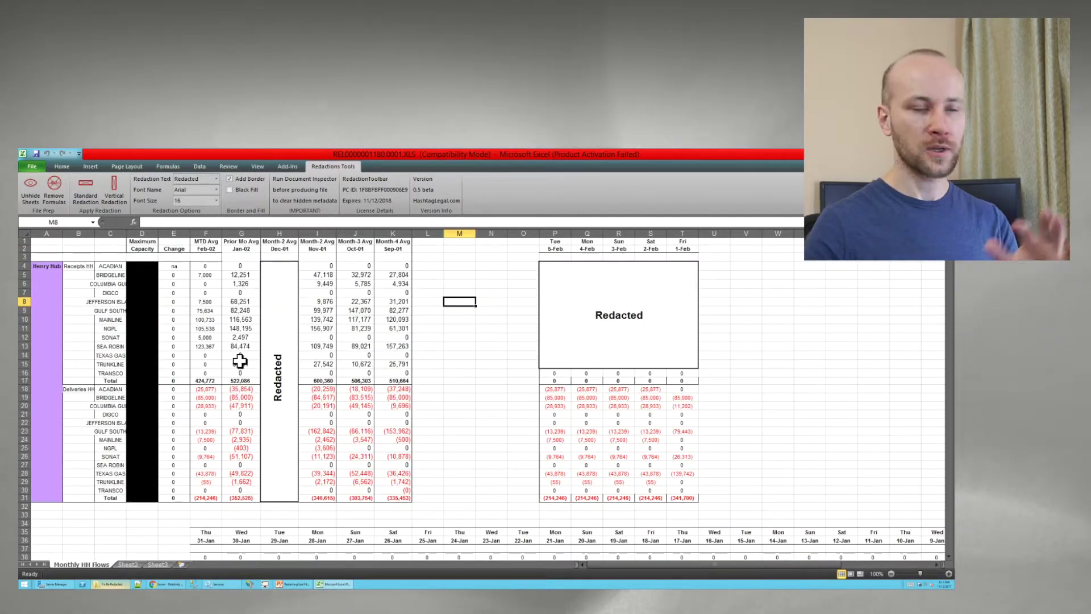
Redact title rows A1:K3 with a merged Redacted block and close the workbook, answering the save prompt
left_click_drag(61, 242, 393, 253)
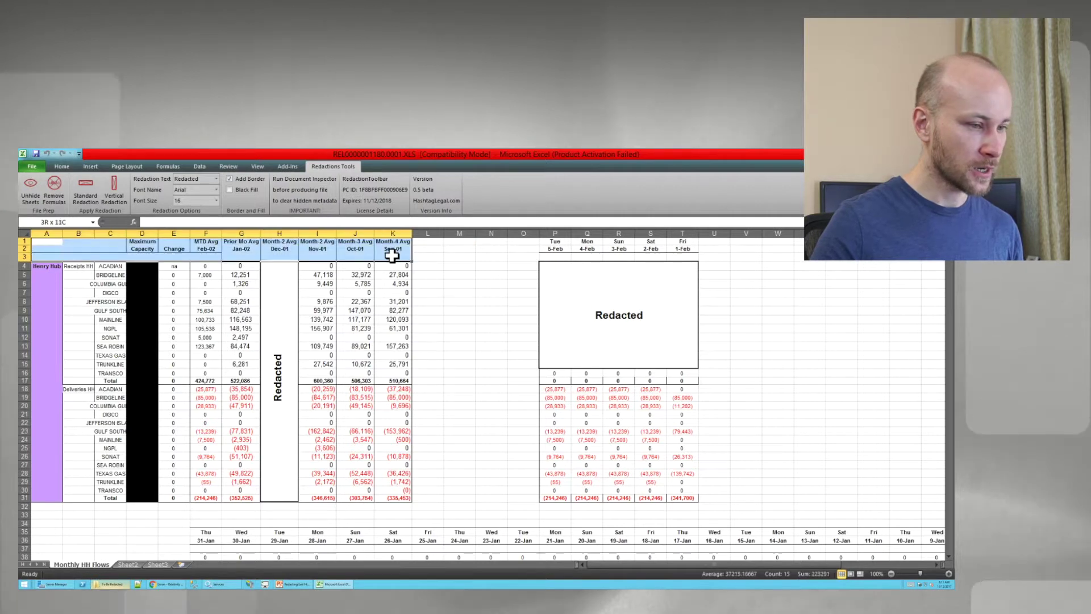
left_click(85, 187)
left_click(469, 402)
left_click(232, 304)
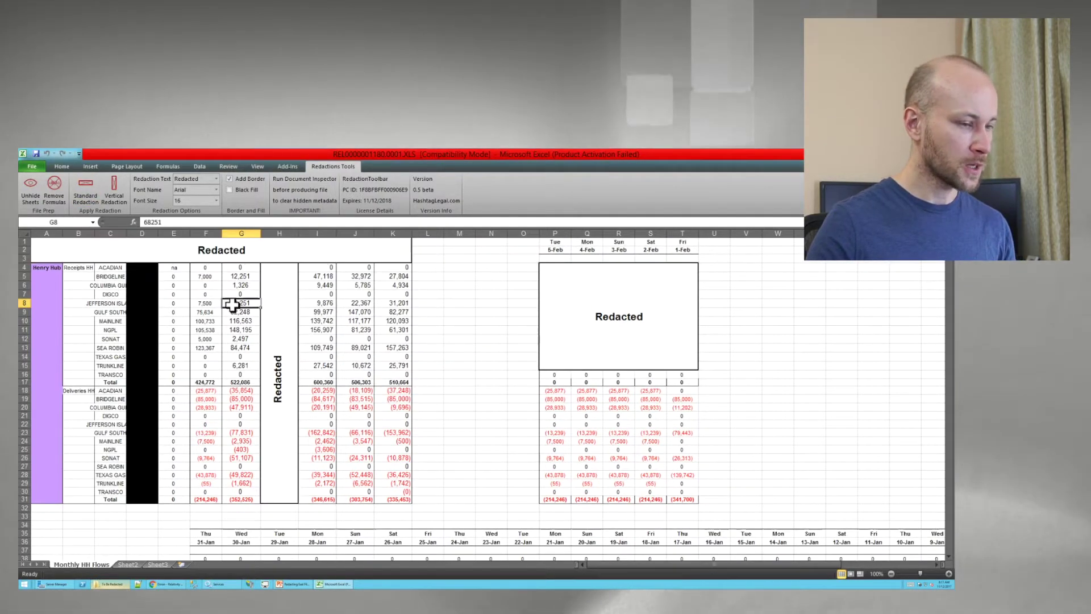
key("alt+F4")
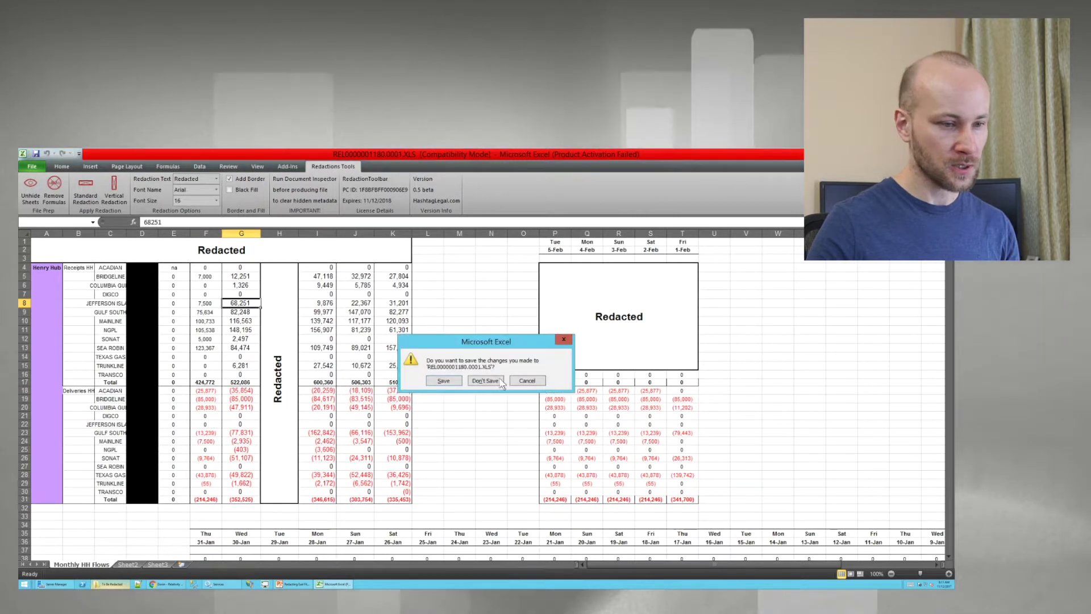
left_click(464, 378)
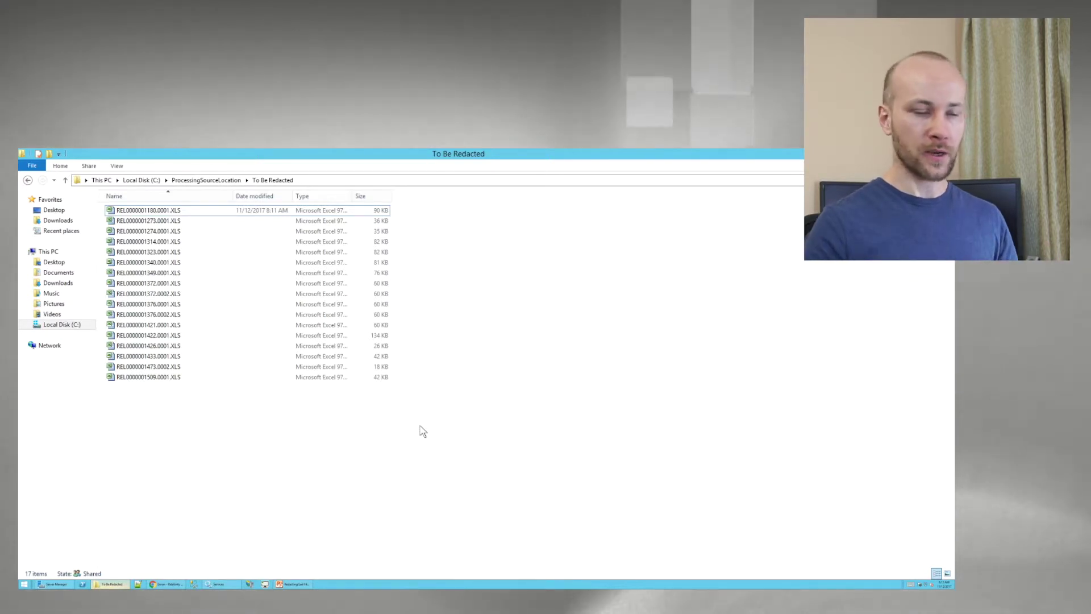
Bring Relativity's filtered 17-document XLS list back in front
left_click(174, 585)
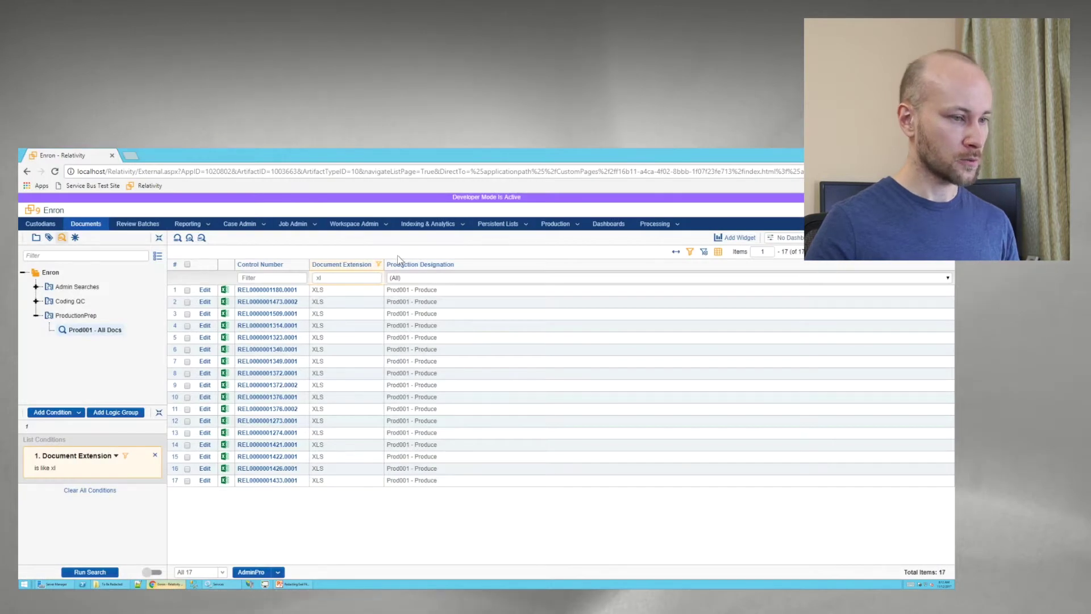
Save a new processing set 'Redacted Excel for Prod0001' using the Naively Redacted profile
left_click(655, 223)
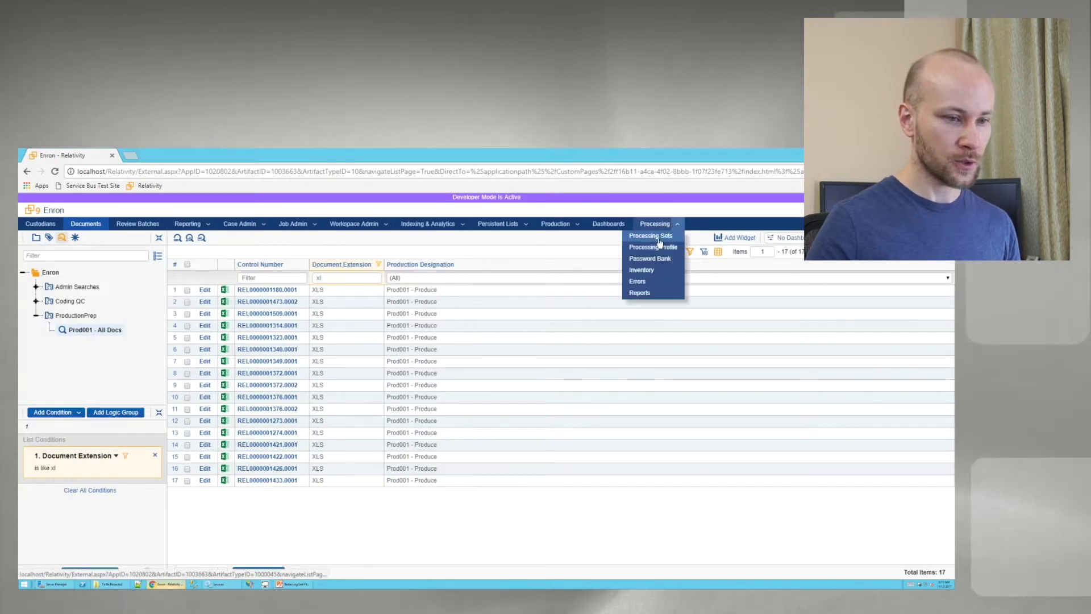
left_click(652, 237)
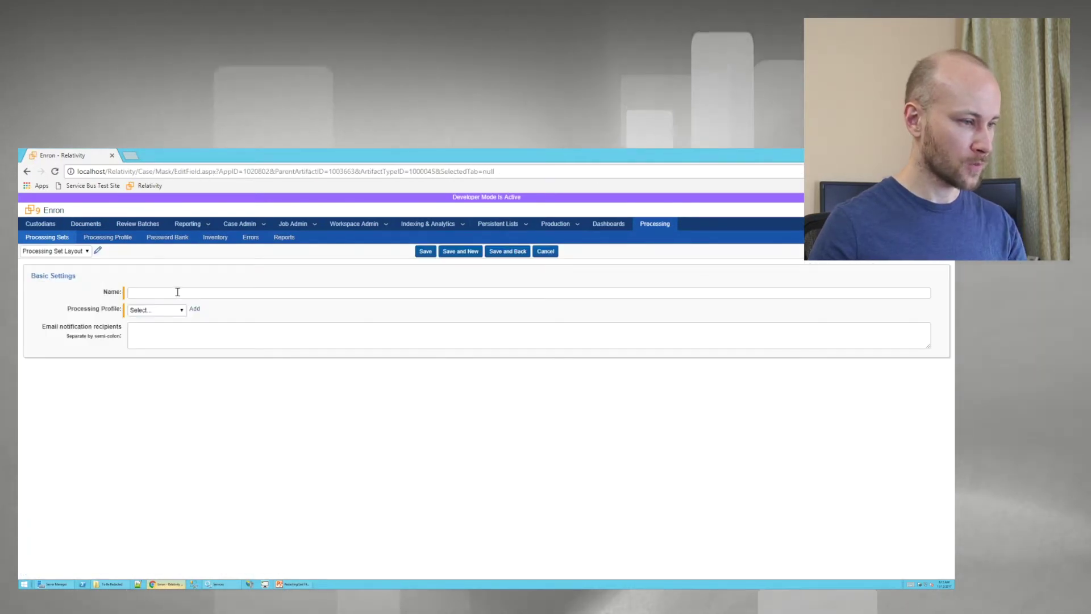
left_click(176, 292)
type("Redacted")
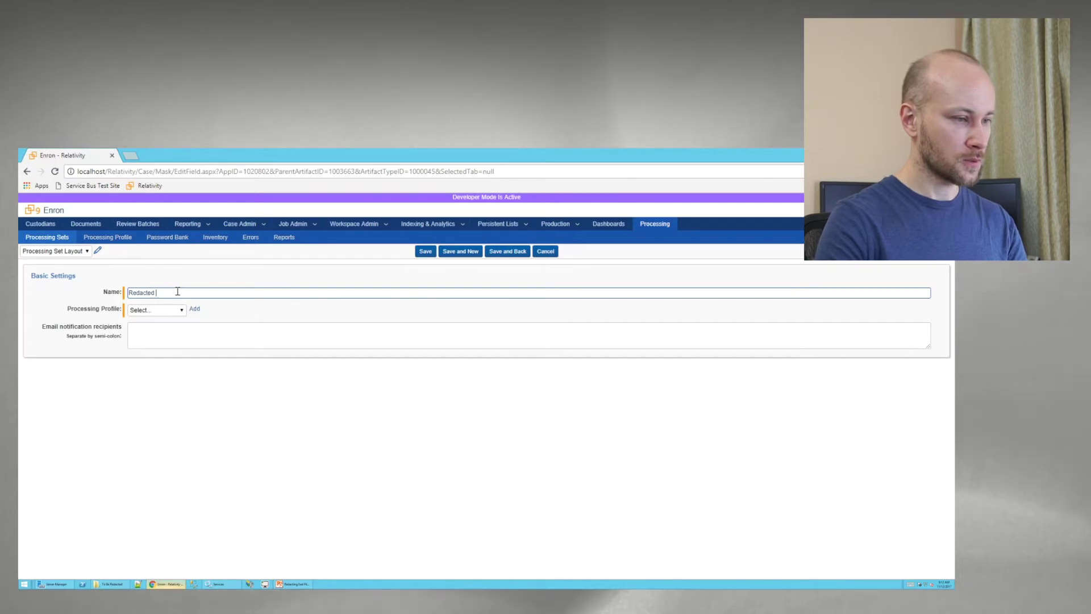
type(" Excel for Prod")
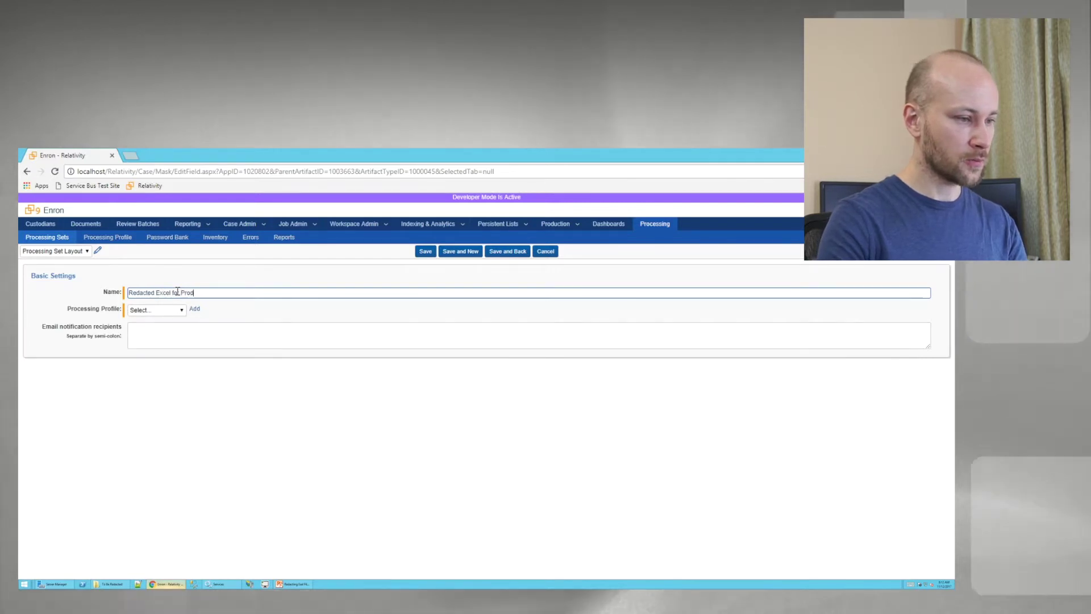
type("0001")
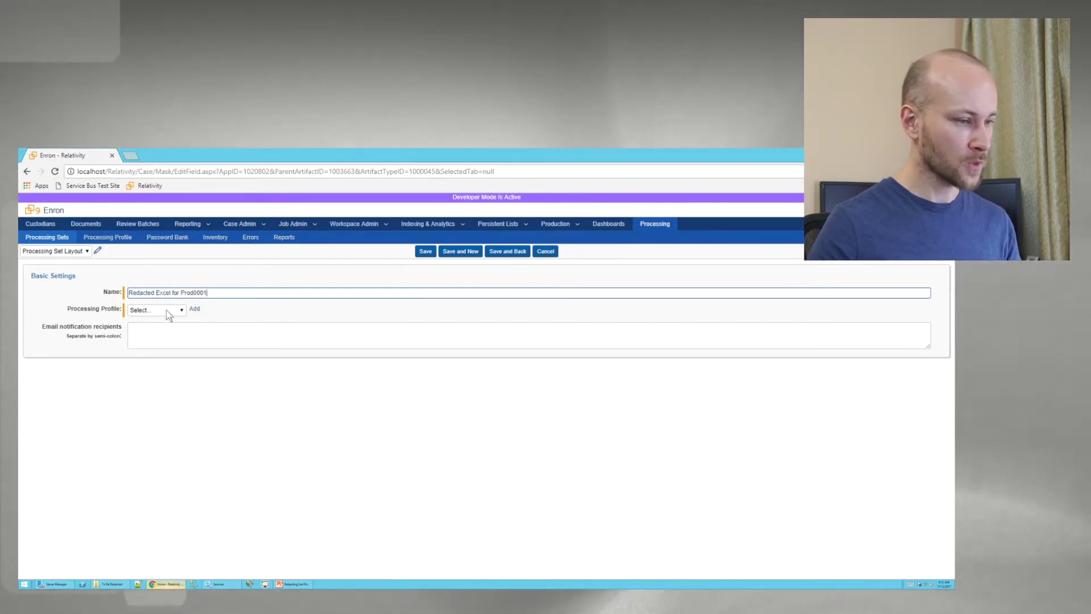
left_click(166, 311)
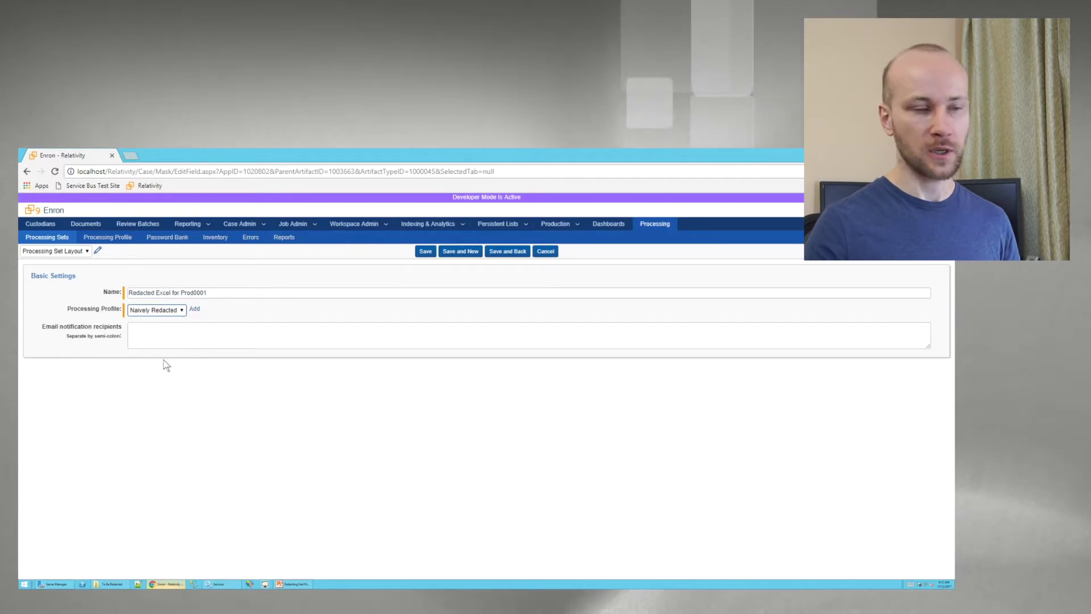
left_click(425, 251)
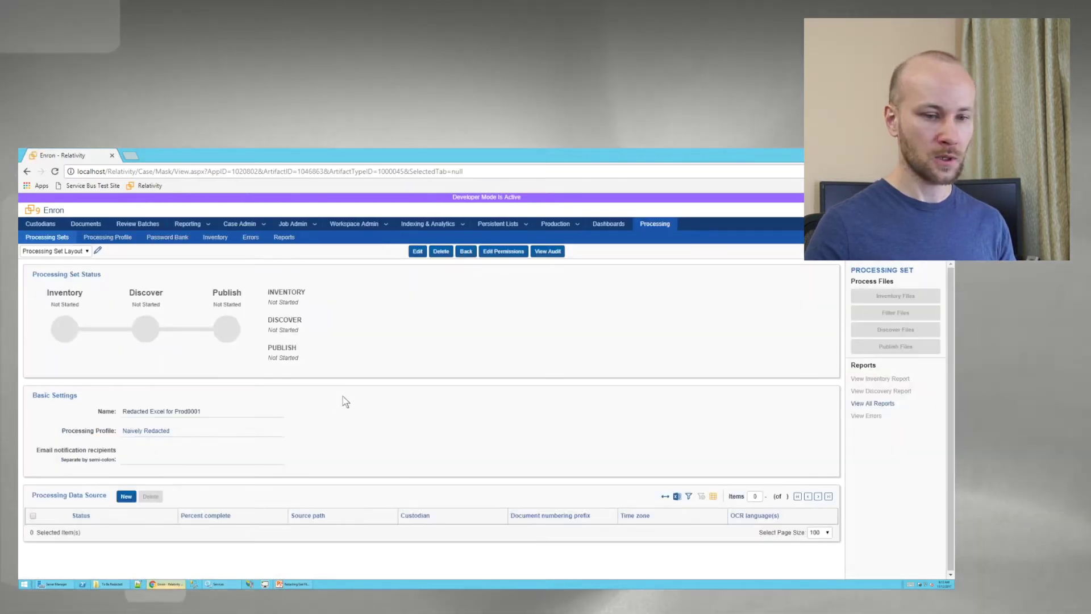
Save a data source reading the To Be Redacted folder, with a custodian and Enron as destination
left_click(126, 497)
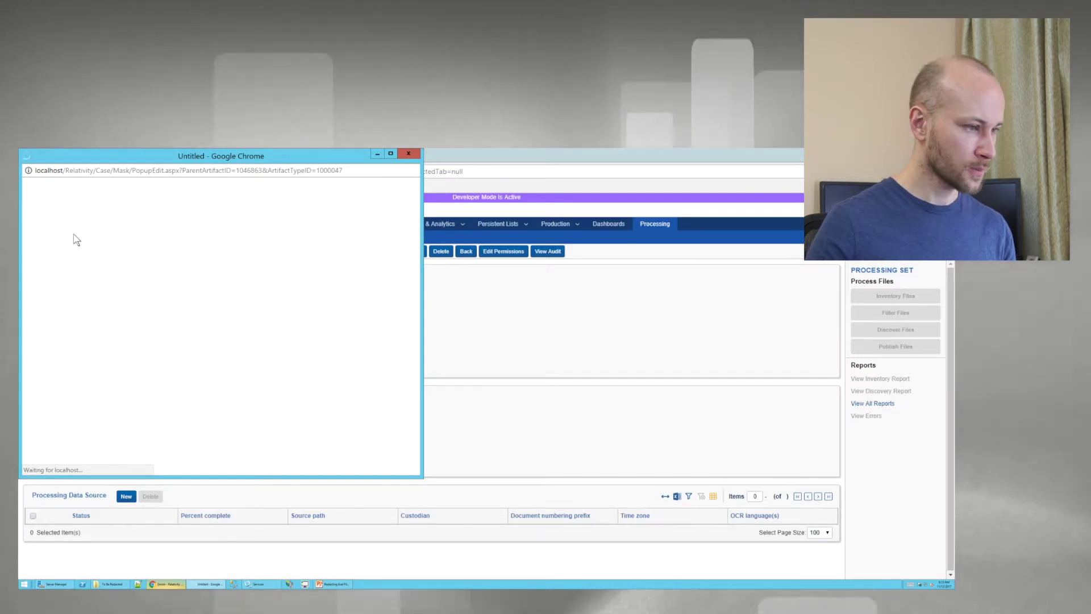
left_click(270, 249)
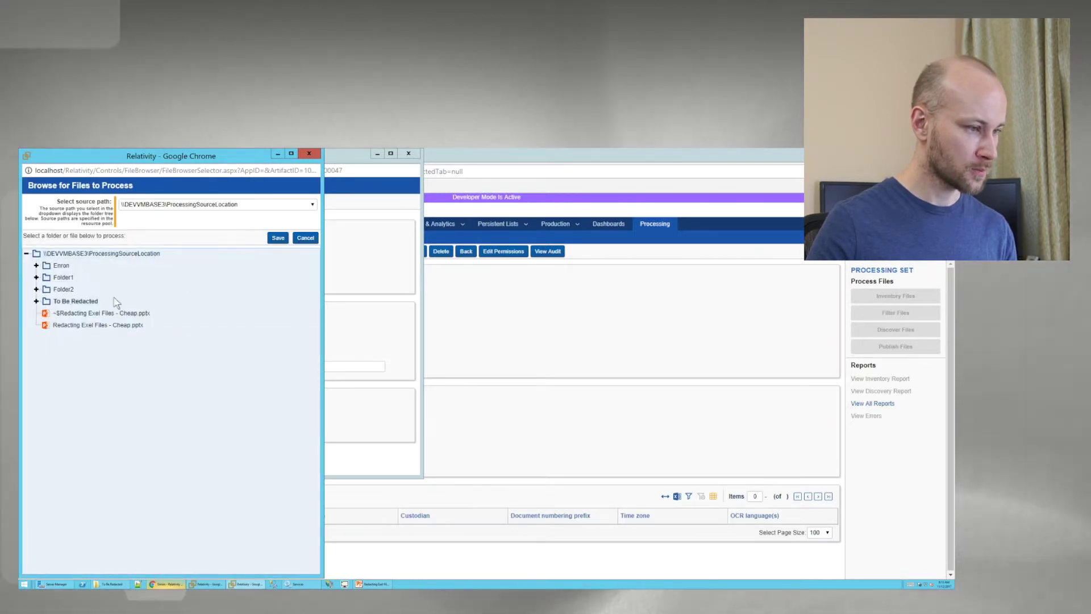
left_click(278, 238)
left_click(158, 262)
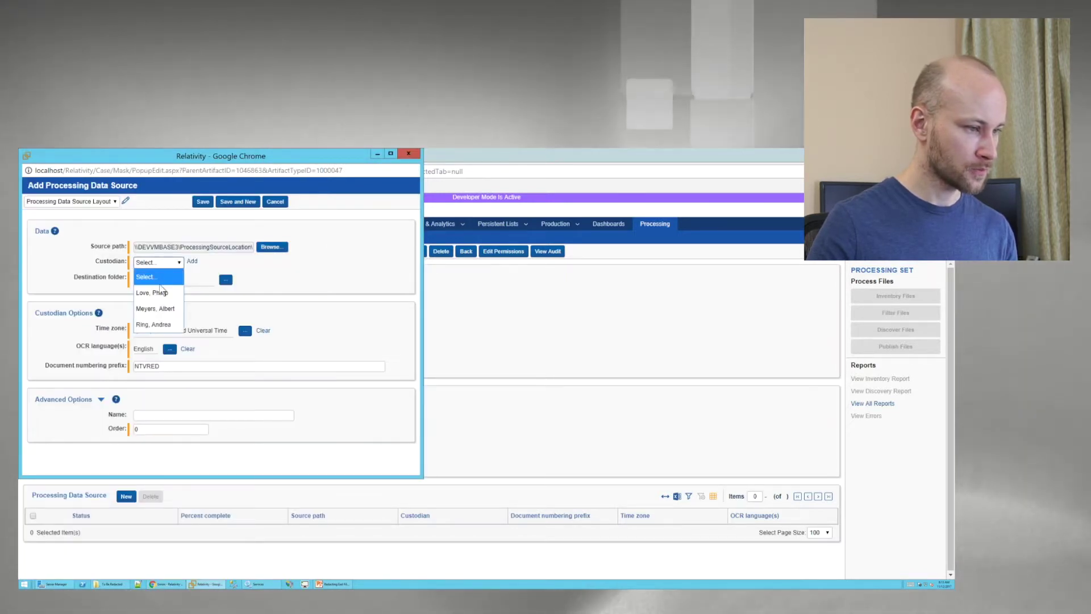
left_click(167, 264)
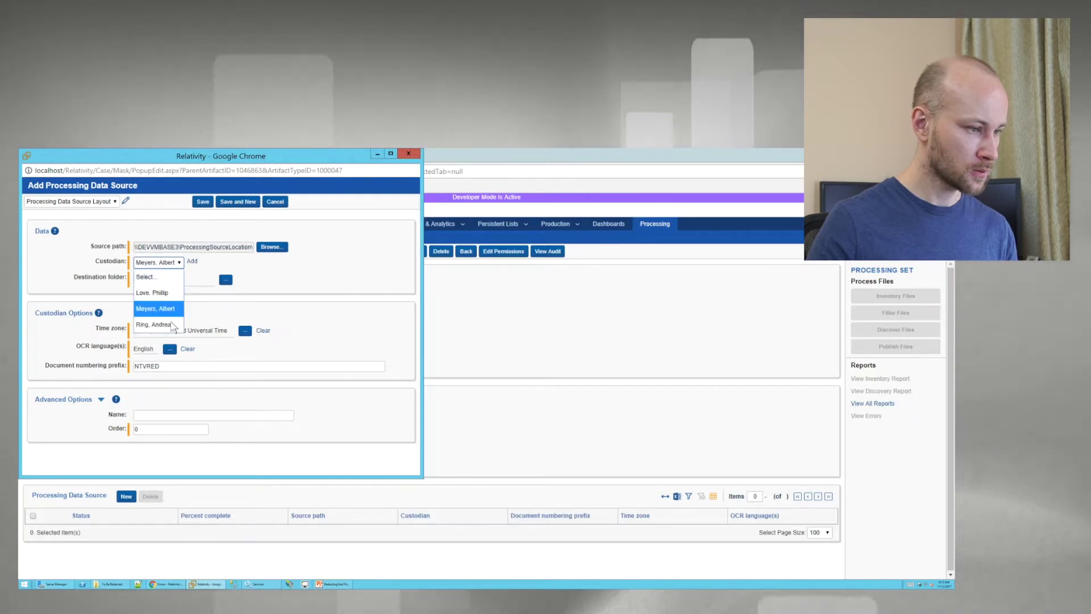
left_click(225, 280)
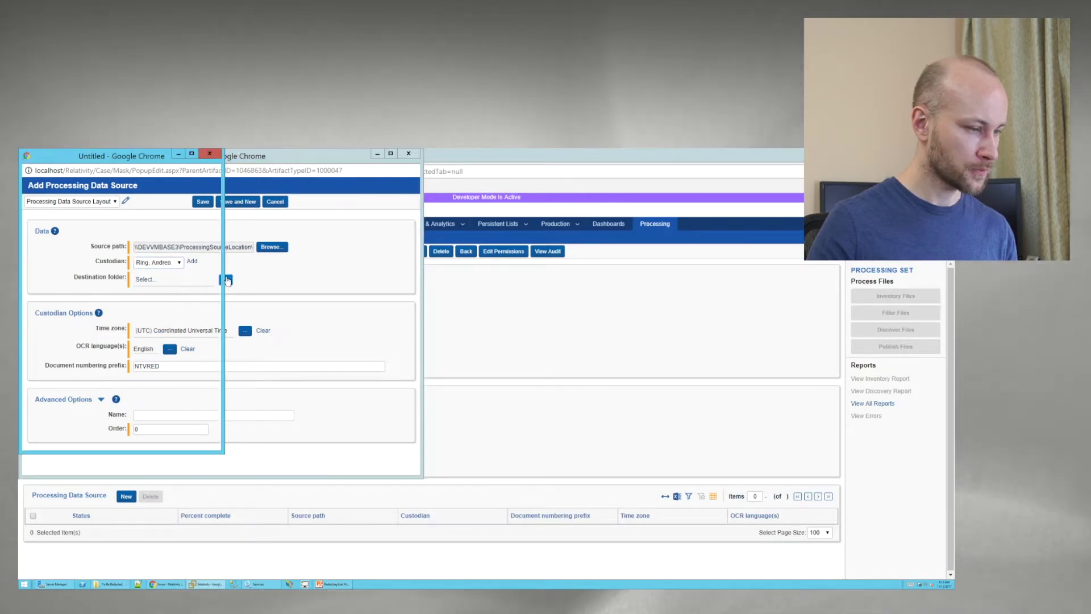
double_click(53, 218)
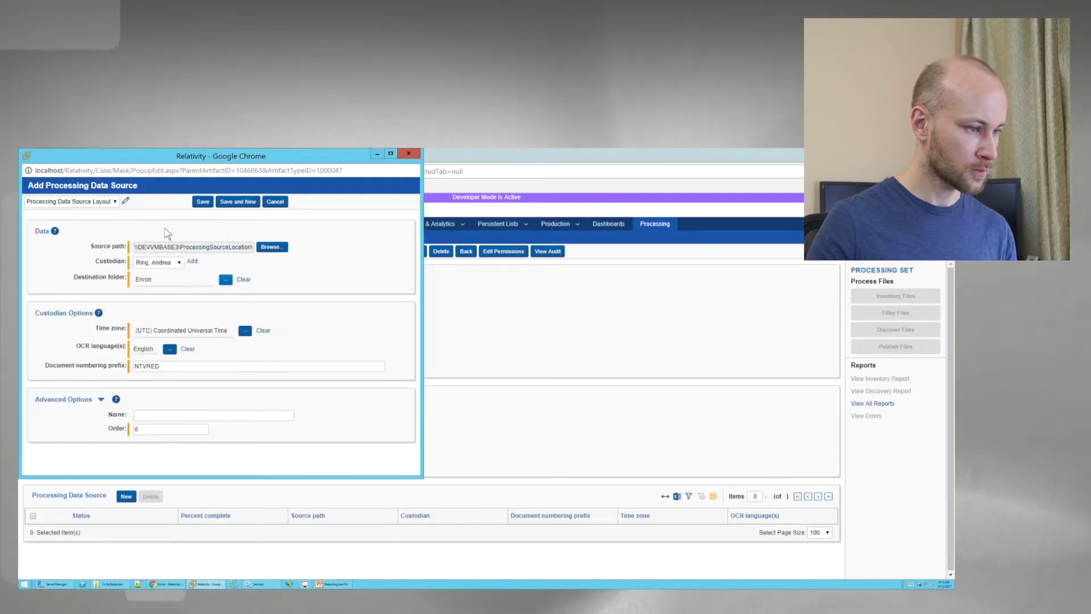
left_click(202, 206)
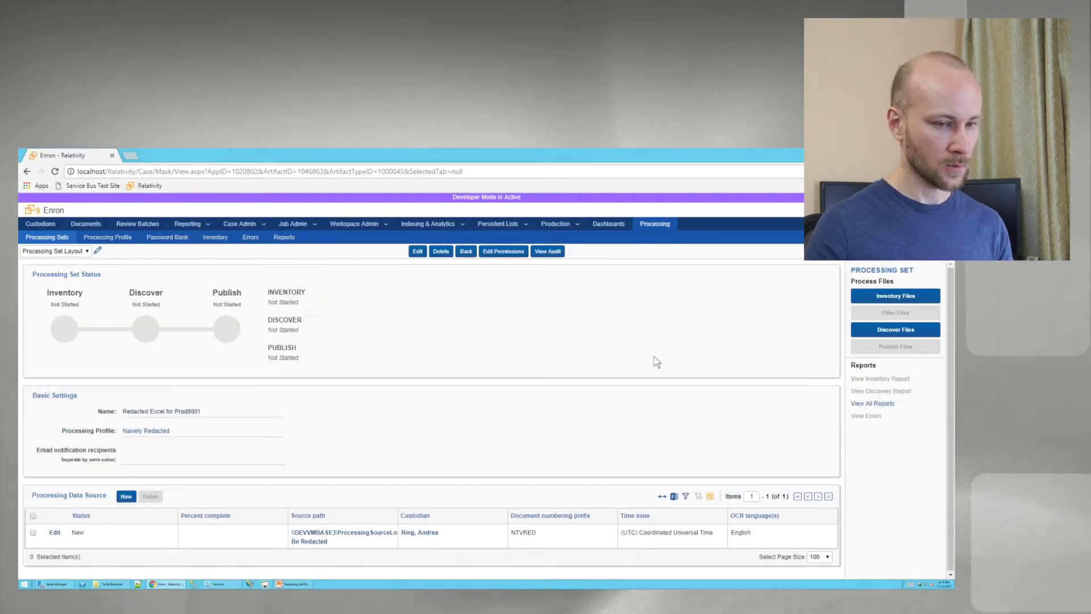
Discover and publish the processing set's 17 files, then show the Documents folder tree
left_click(861, 333)
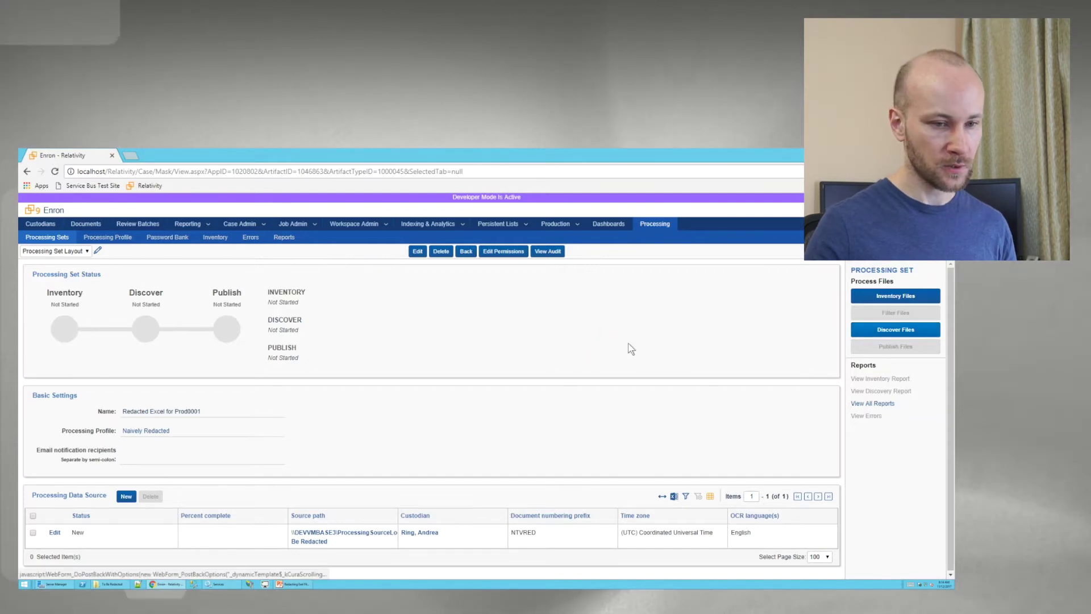
left_click(533, 442)
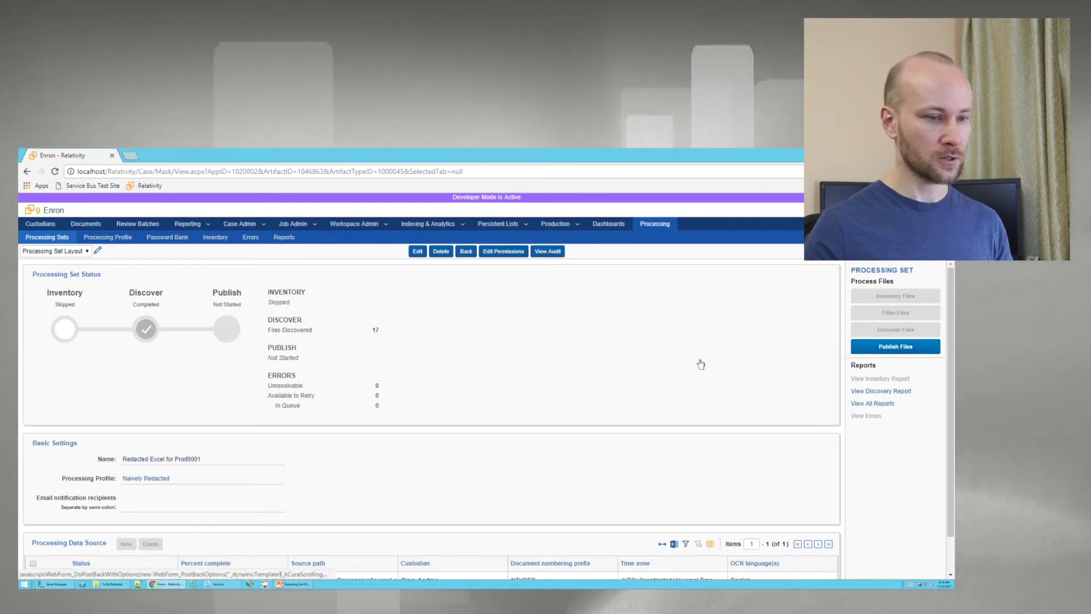
left_click(896, 346)
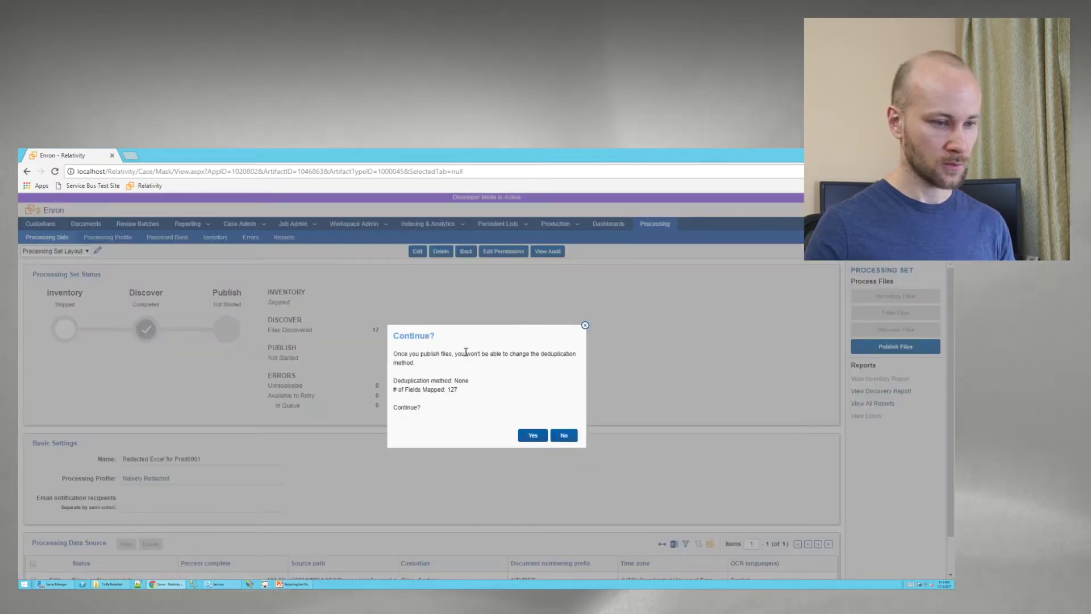
left_click(533, 435)
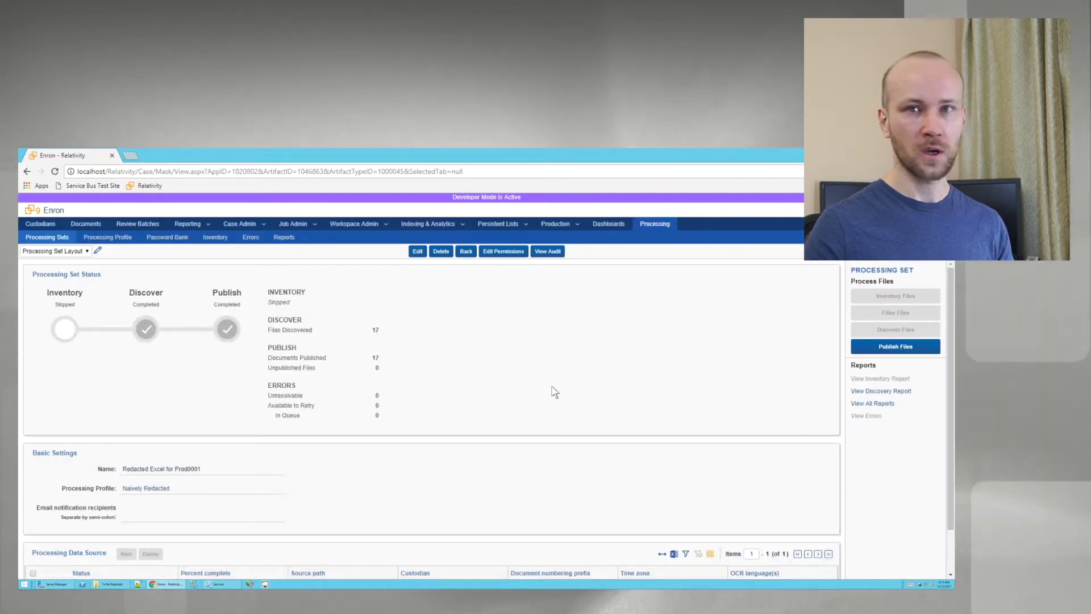
left_click(85, 223)
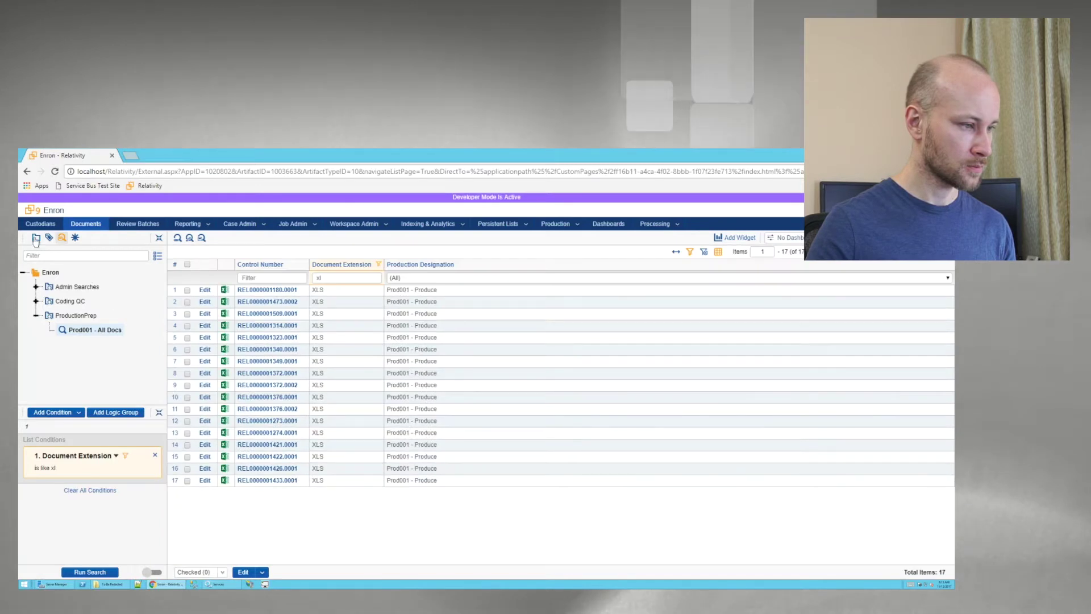
left_click(36, 237)
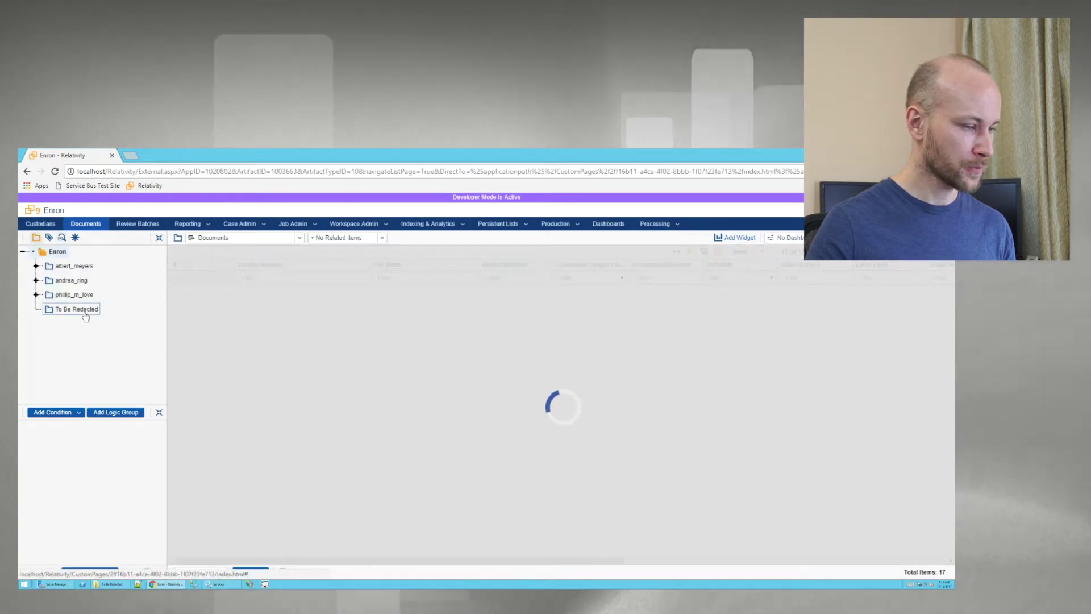
left_click(74, 310)
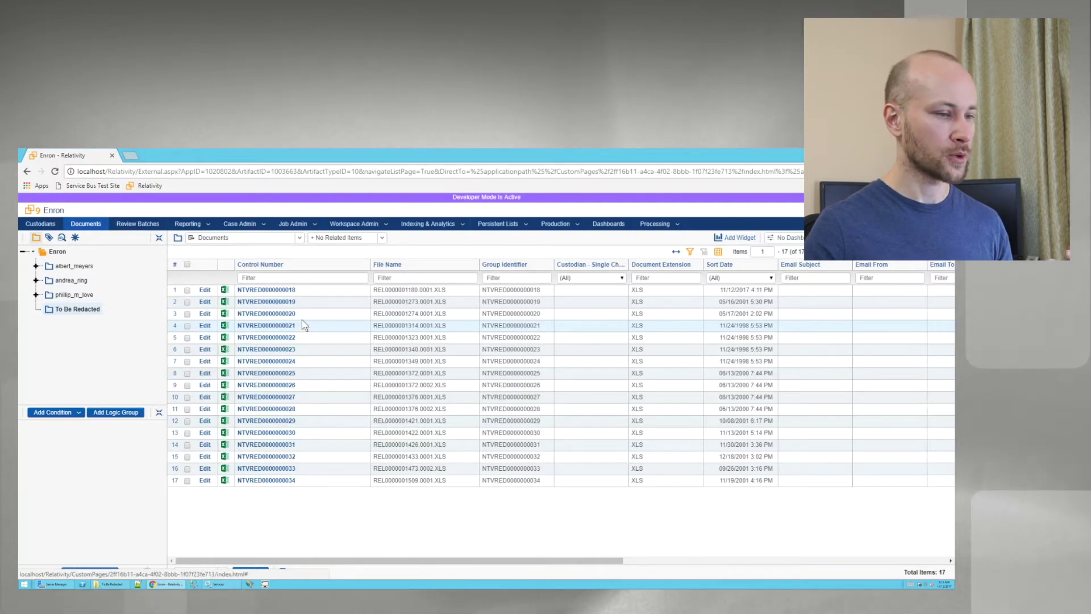
left_click(280, 291)
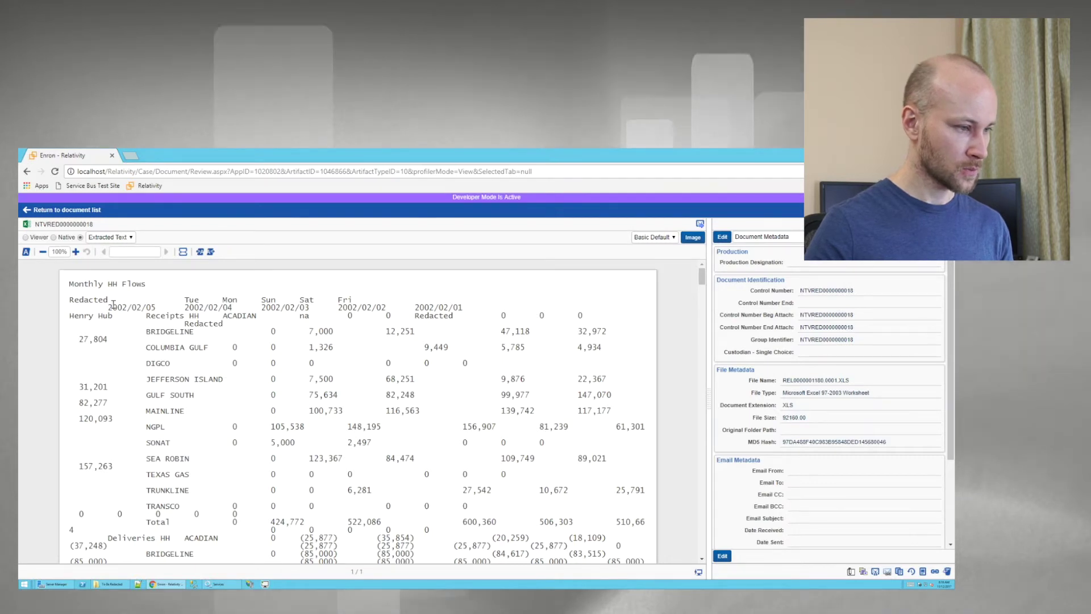
left_click_drag(108, 300, 93, 300)
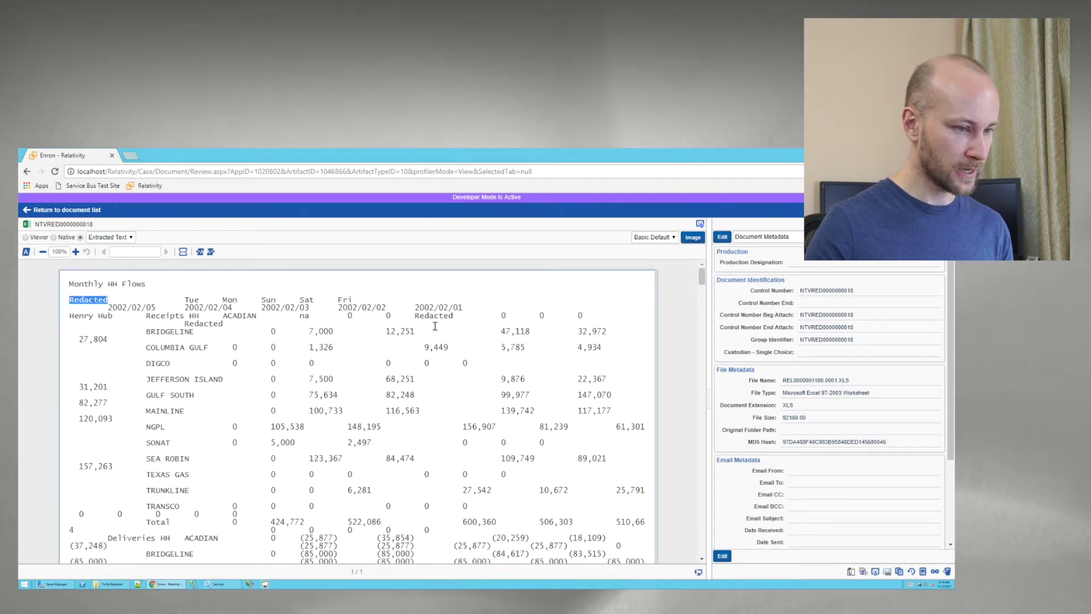
left_click_drag(416, 316, 500, 314)
left_click(47, 251)
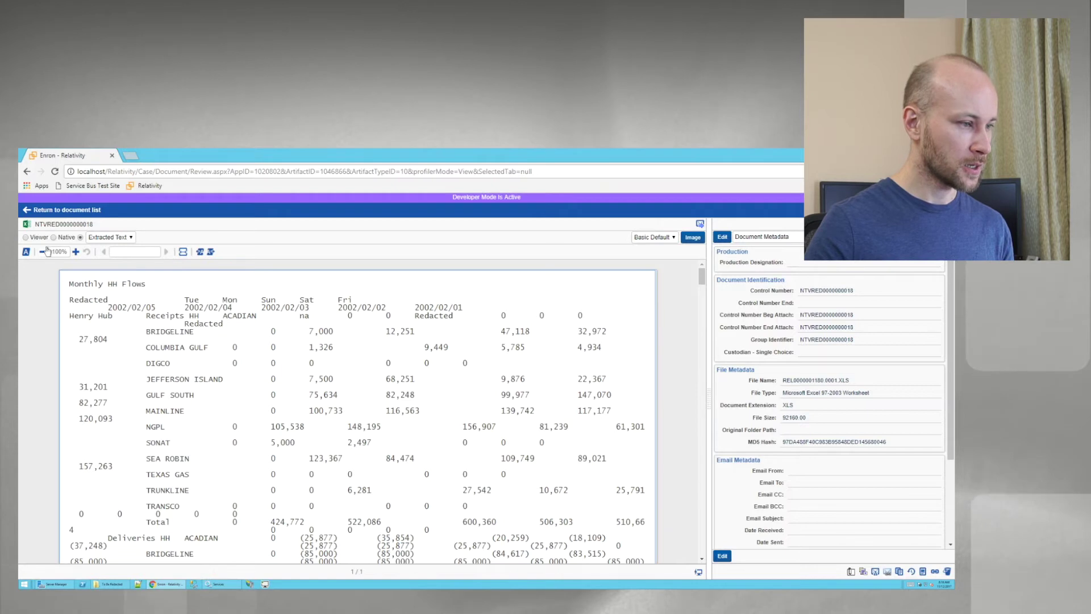
left_click(26, 237)
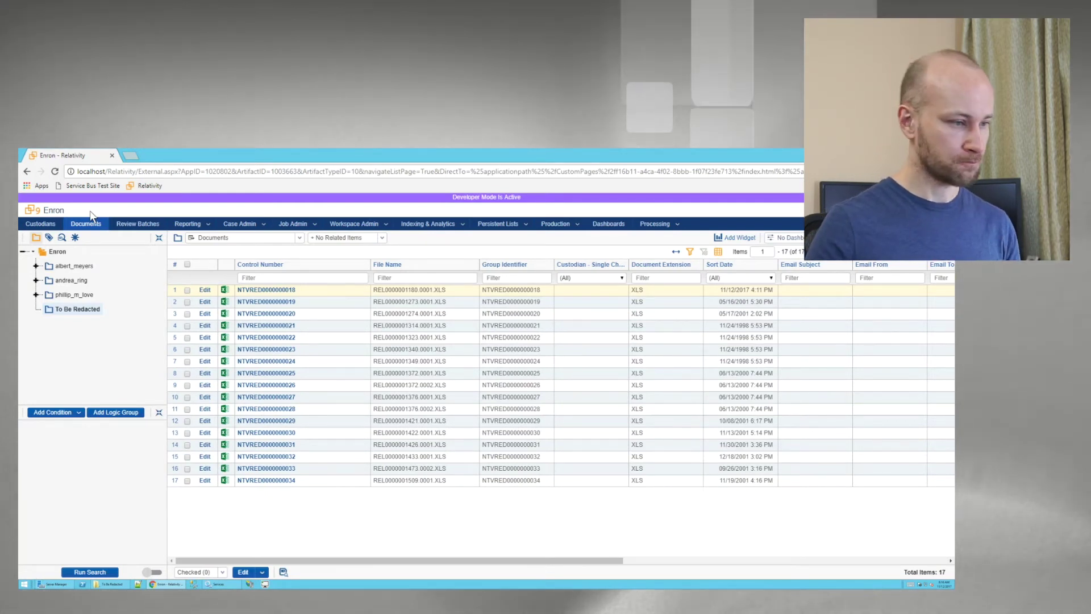
Filter Prod001 - All Docs on Document Extension 'xl' to show the 17 XLS documents
left_click(61, 242)
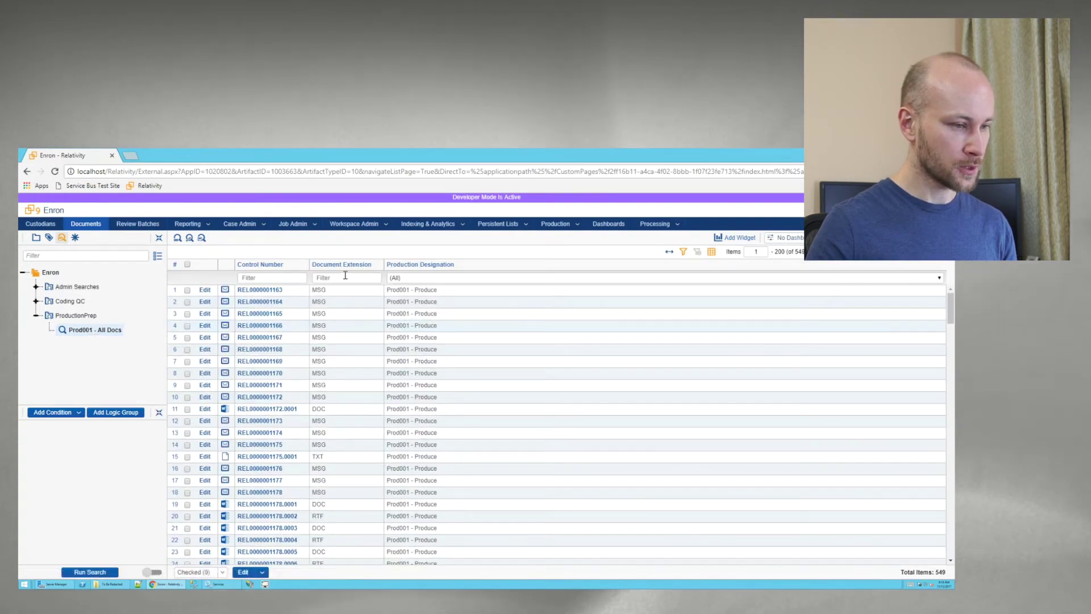
left_click(364, 278)
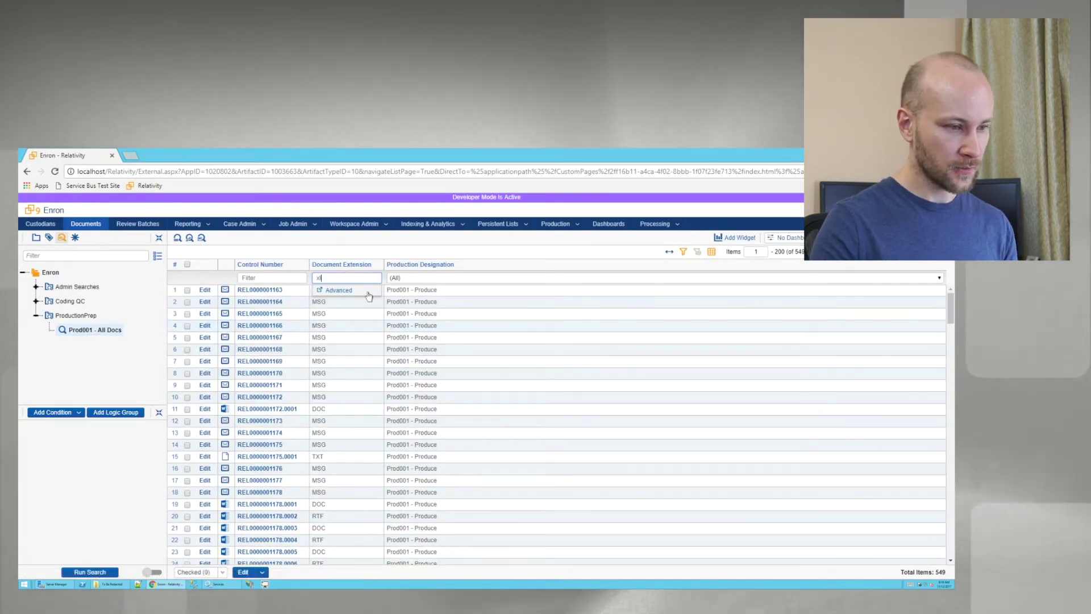
type("xl")
key("Return")
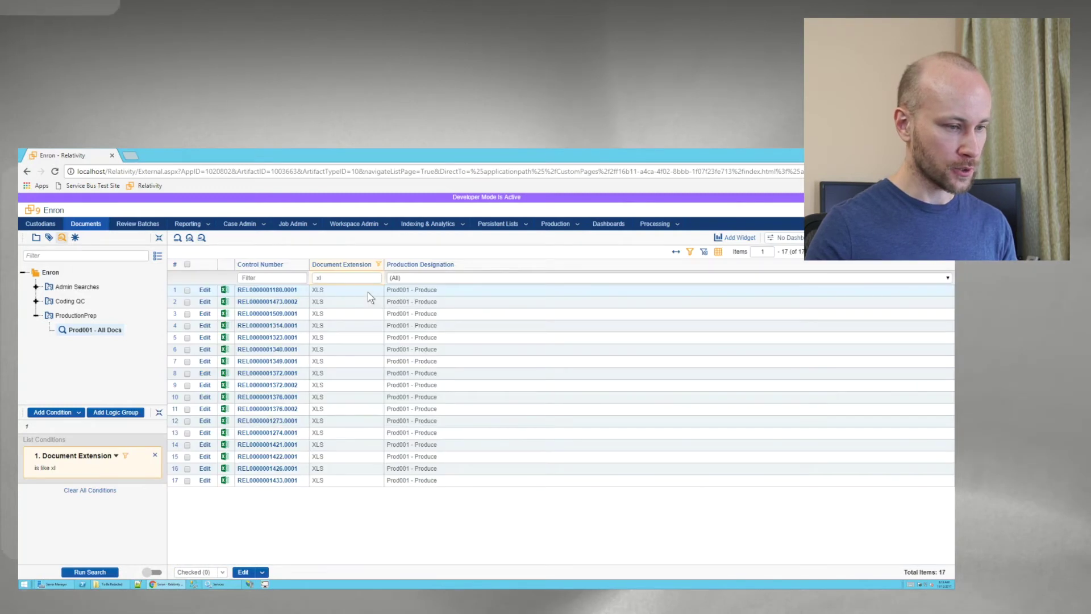
Bulk-edit all 17 documents, unticking the Prod001 - Native Redaction - To Do production designation
left_click(213, 569)
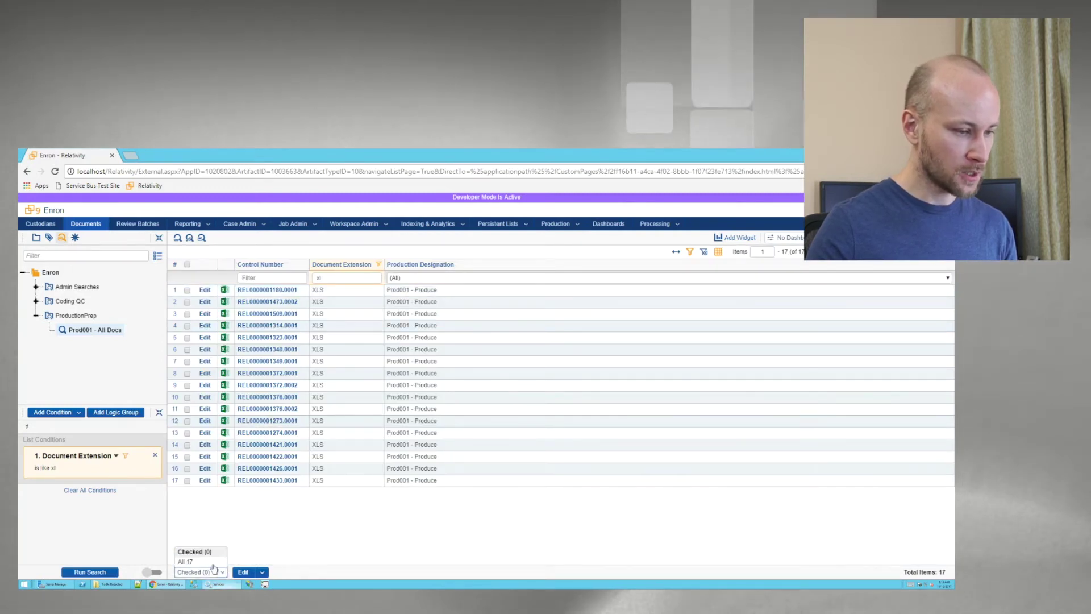
left_click(263, 572)
left_click(263, 573)
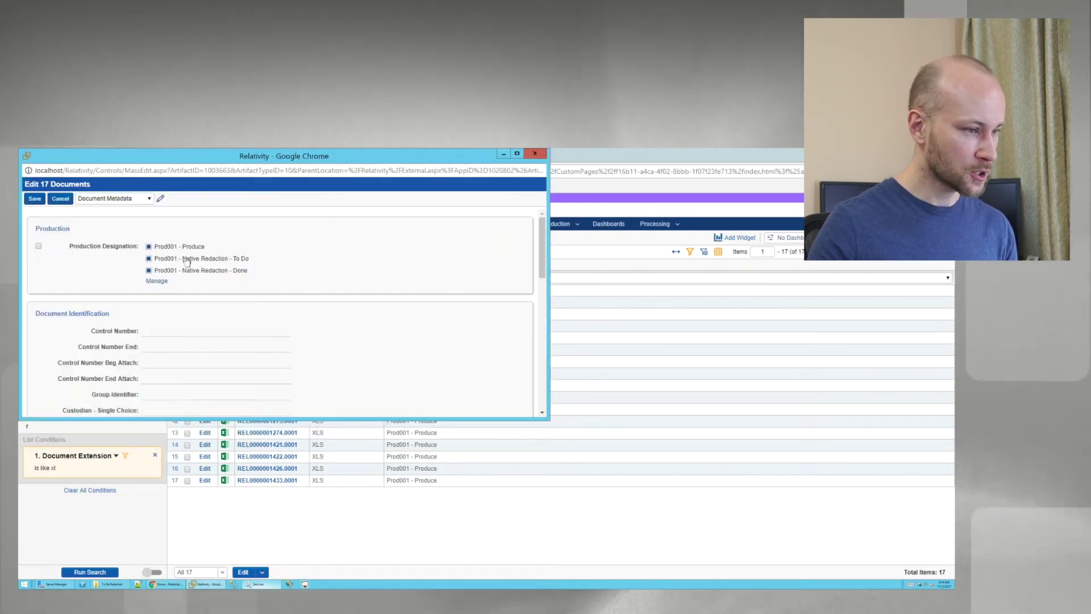
left_click(38, 246)
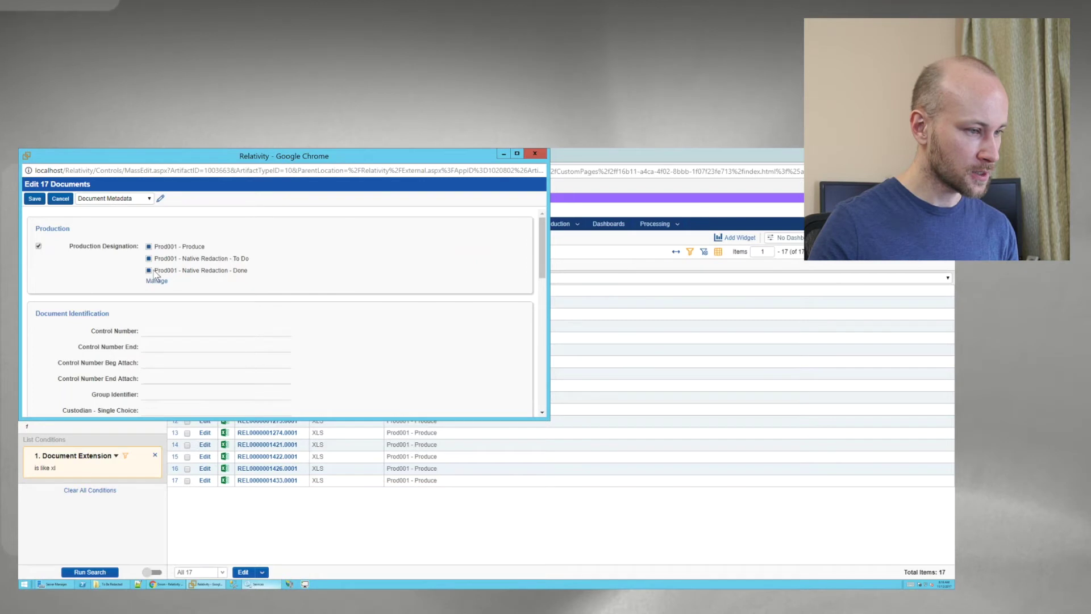
left_click(149, 259)
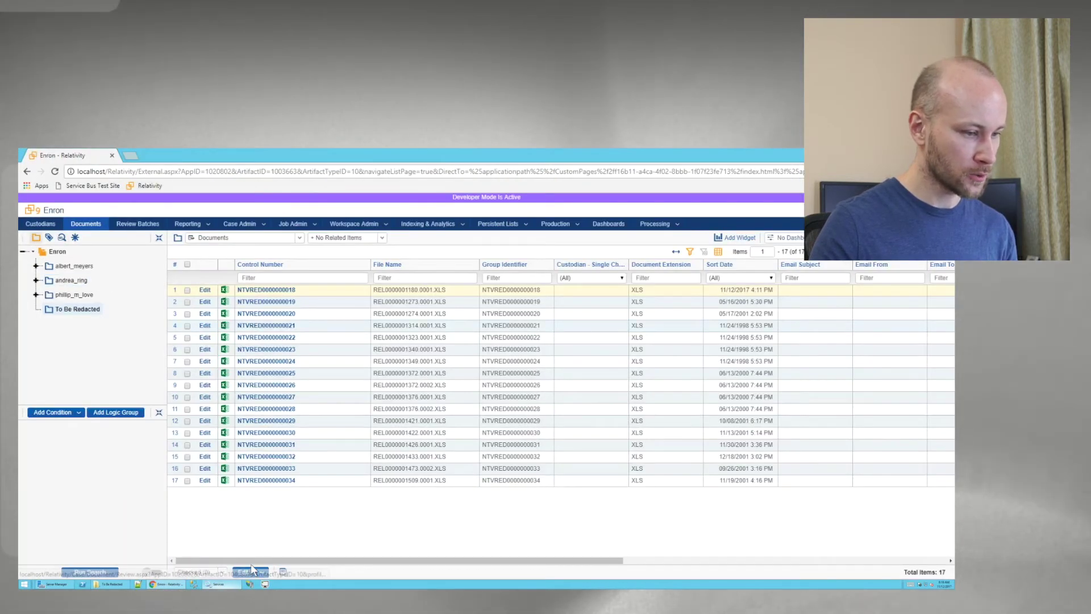
Bulk-edit all 17 NTVRED documents to tick Prod001 - Native Redaction - Done
left_click(186, 561)
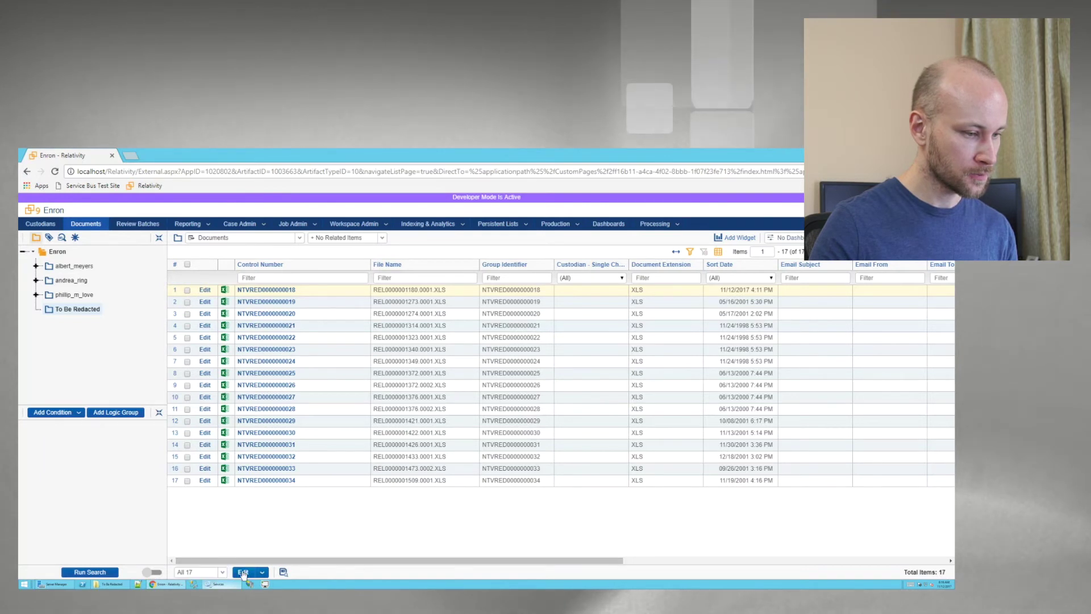
left_click(242, 572)
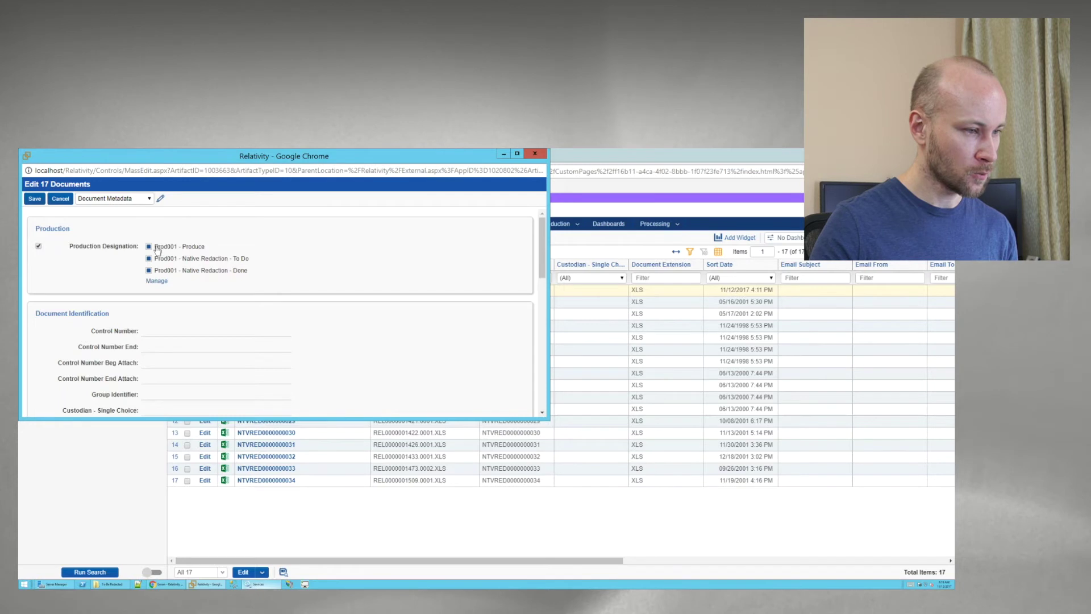
left_click(149, 271)
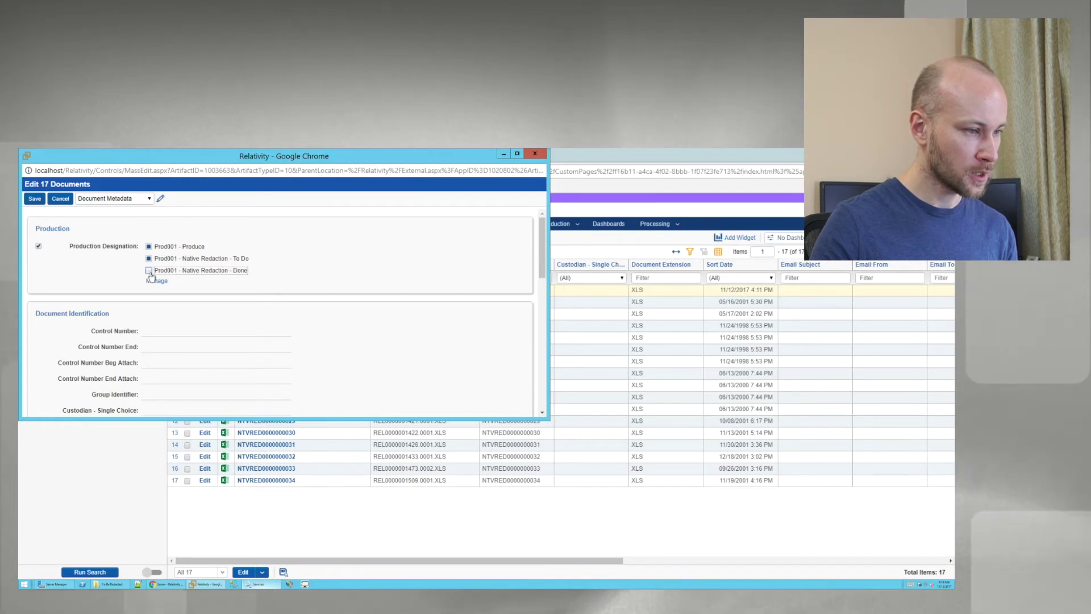
left_click(149, 270)
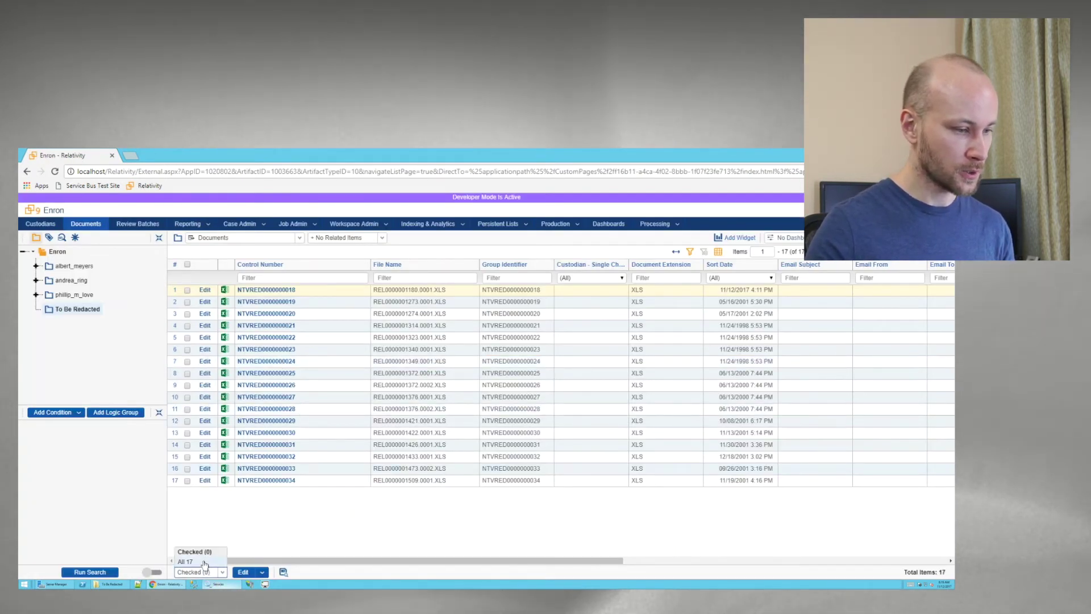
left_click(187, 562)
Mass-replace the entire Control Number of all 17 documents with their File Name value
left_click(261, 572)
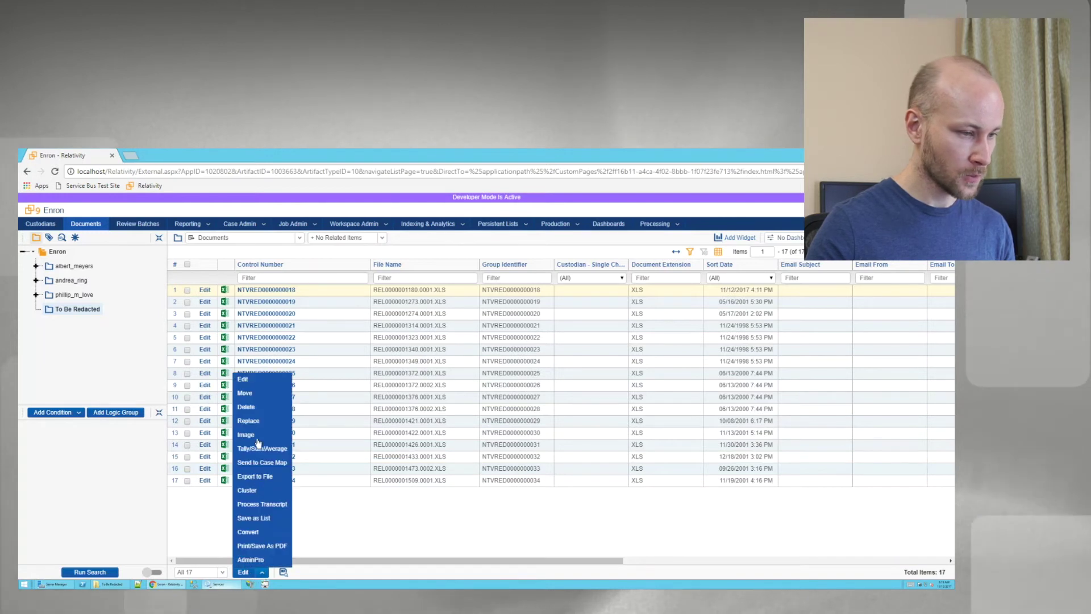
left_click(248, 421)
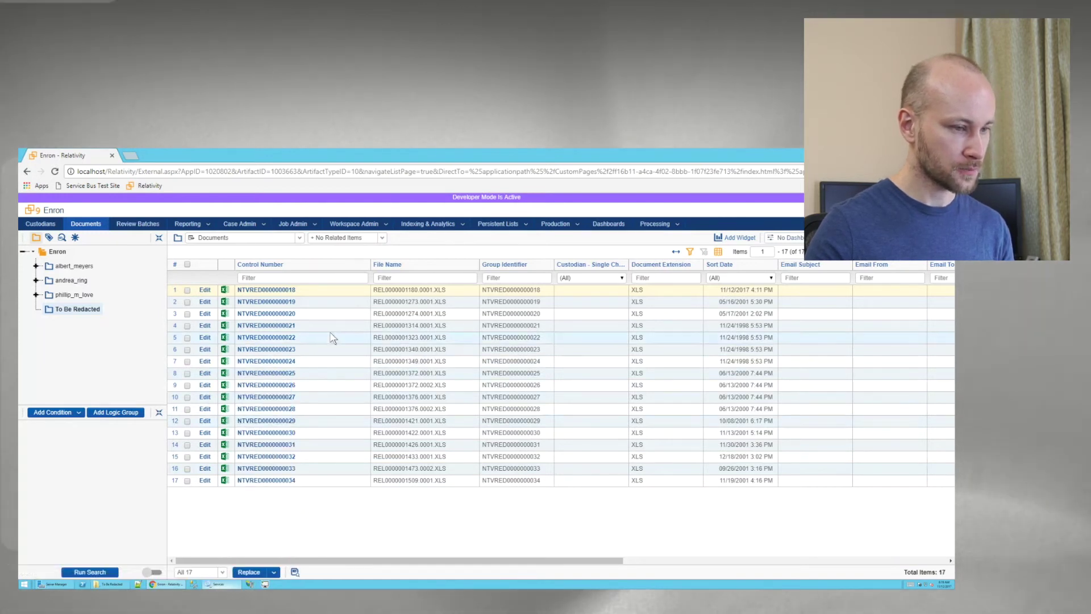
left_click(180, 230)
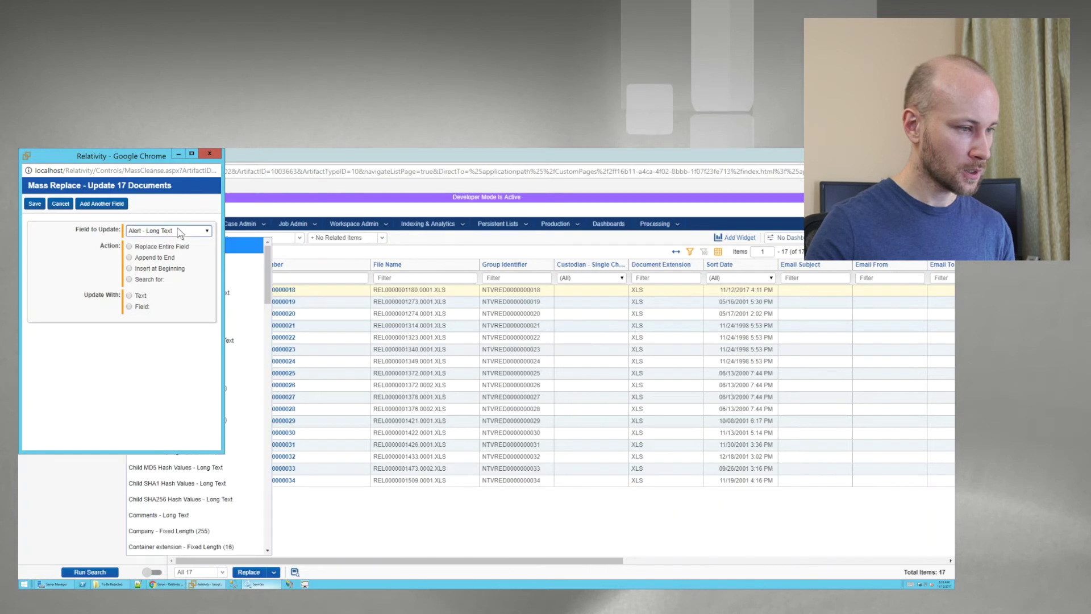
key("c")
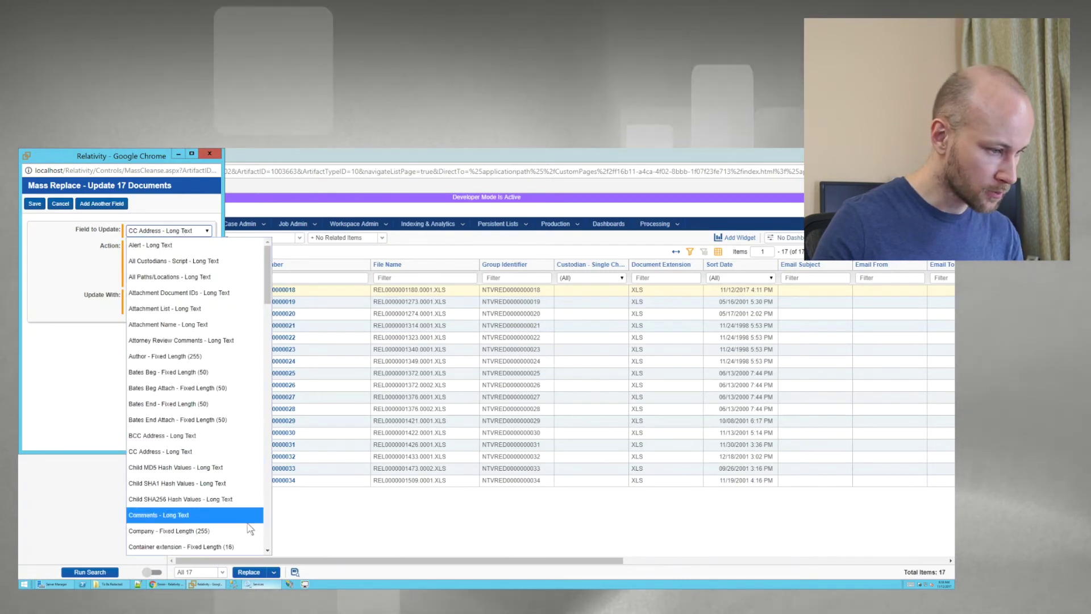
scroll(235, 510, "down", 2)
left_click(220, 497)
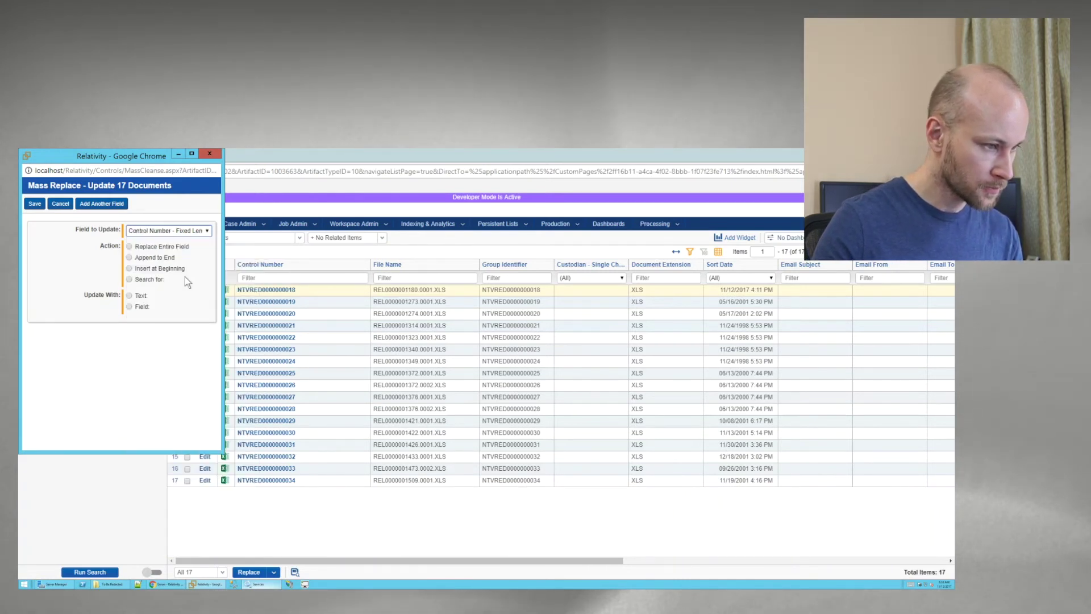
left_click(154, 247)
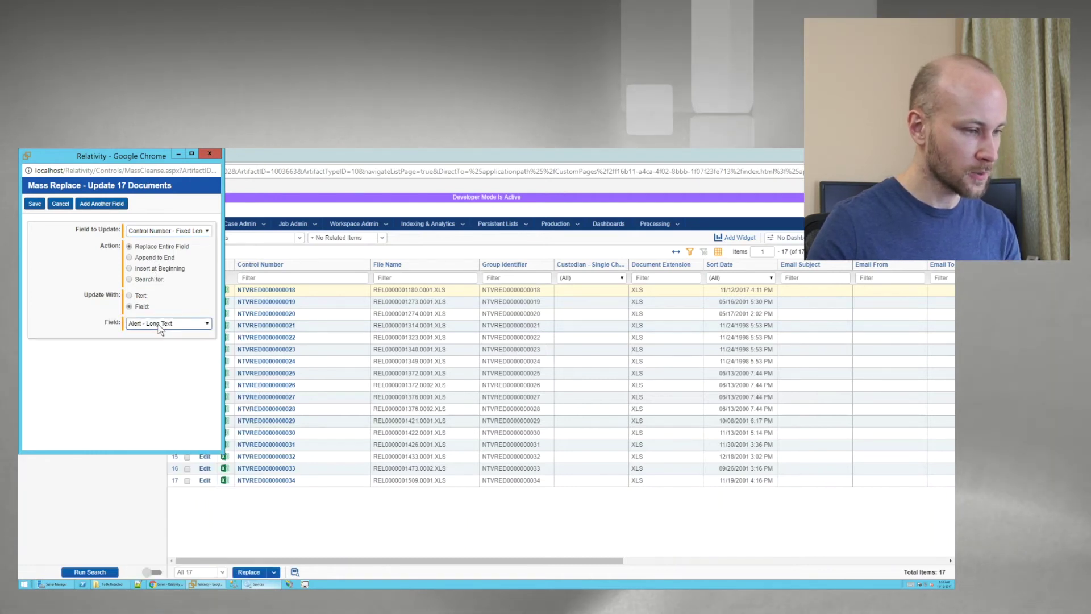
left_click(158, 323)
left_click(159, 327)
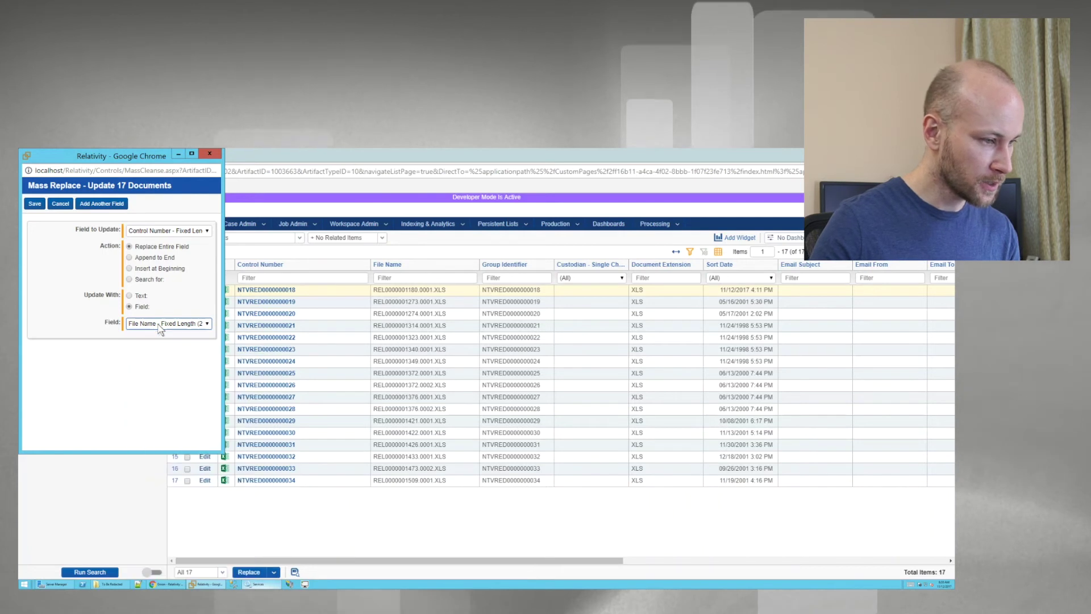
left_click(35, 204)
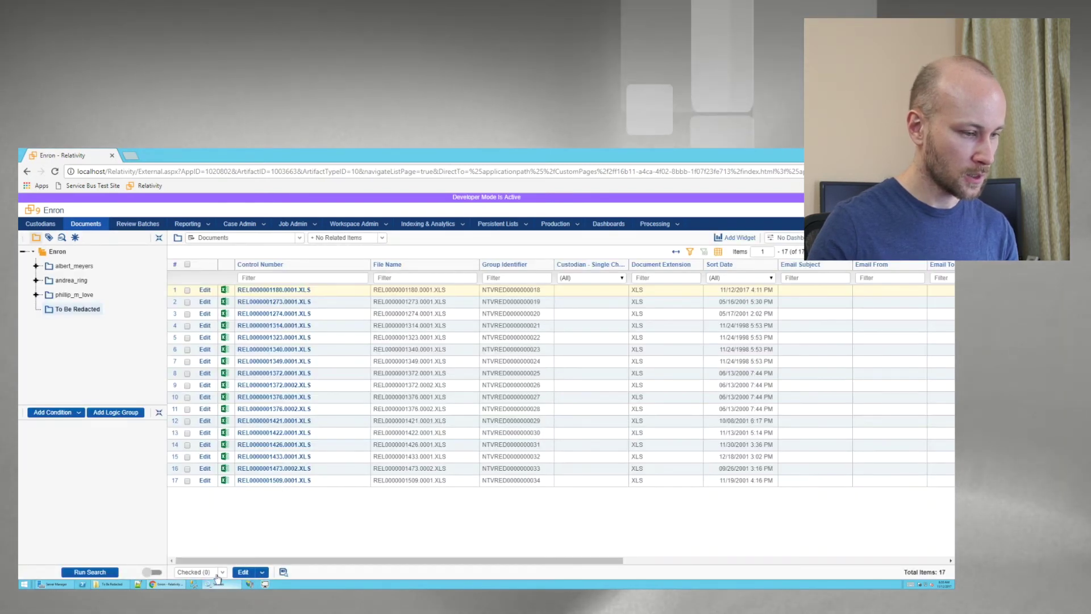
Mass-replace 'XLS' in the 17 control numbers with '_REDACTED', accepting the truncation warning
left_click(262, 572)
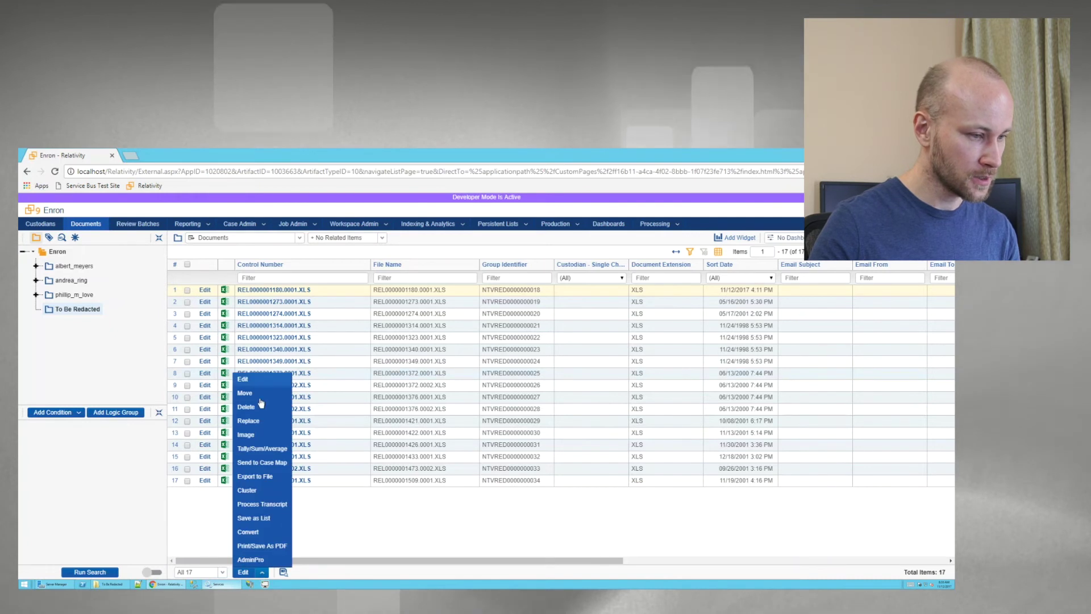
left_click(250, 420)
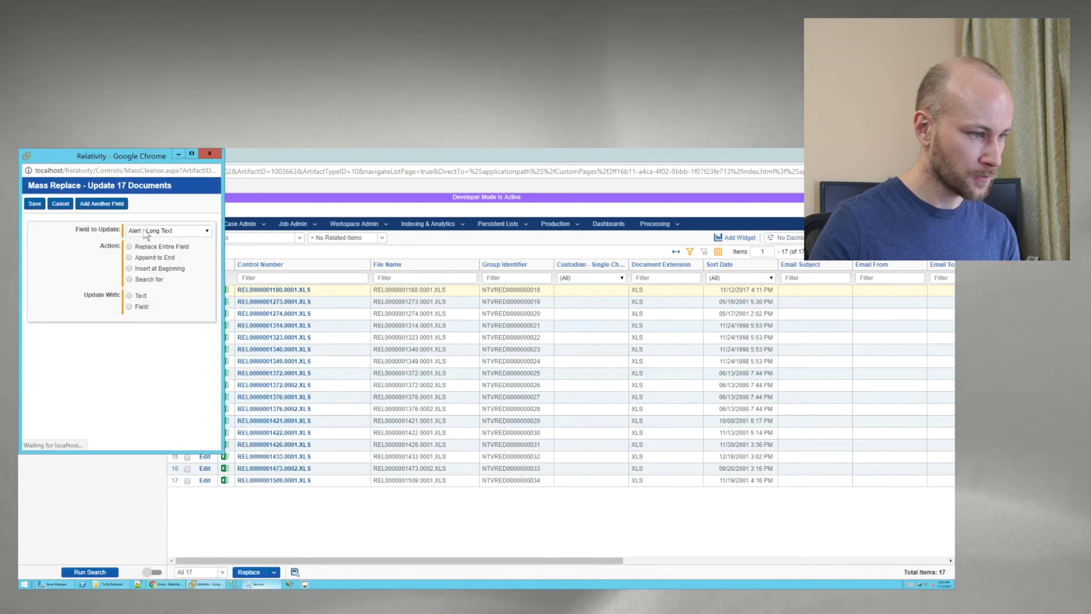
left_click(145, 231)
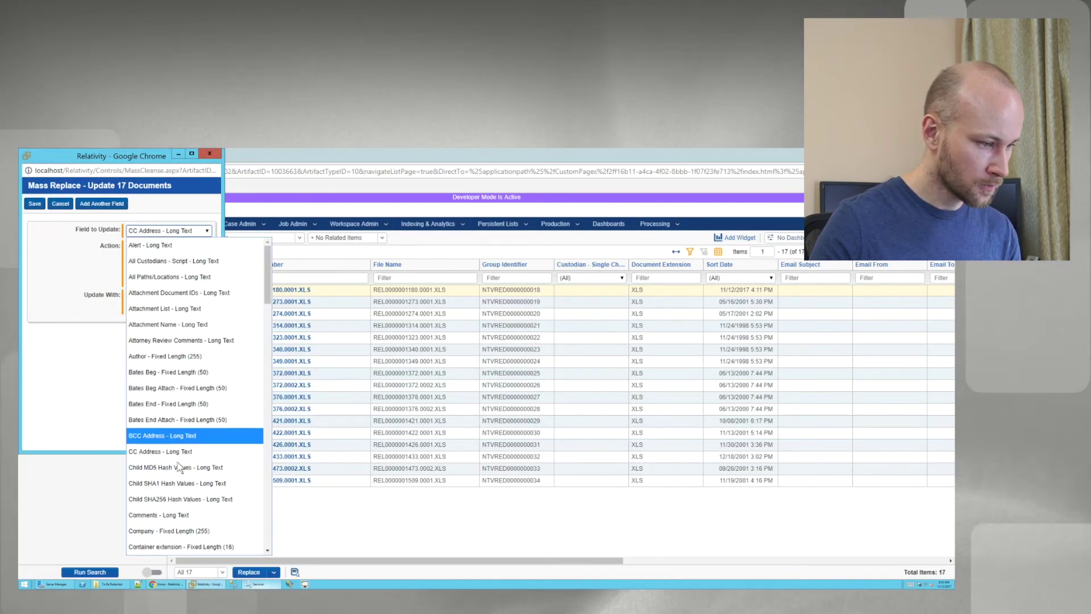
scroll(204, 483, "down", 3)
left_click(199, 496)
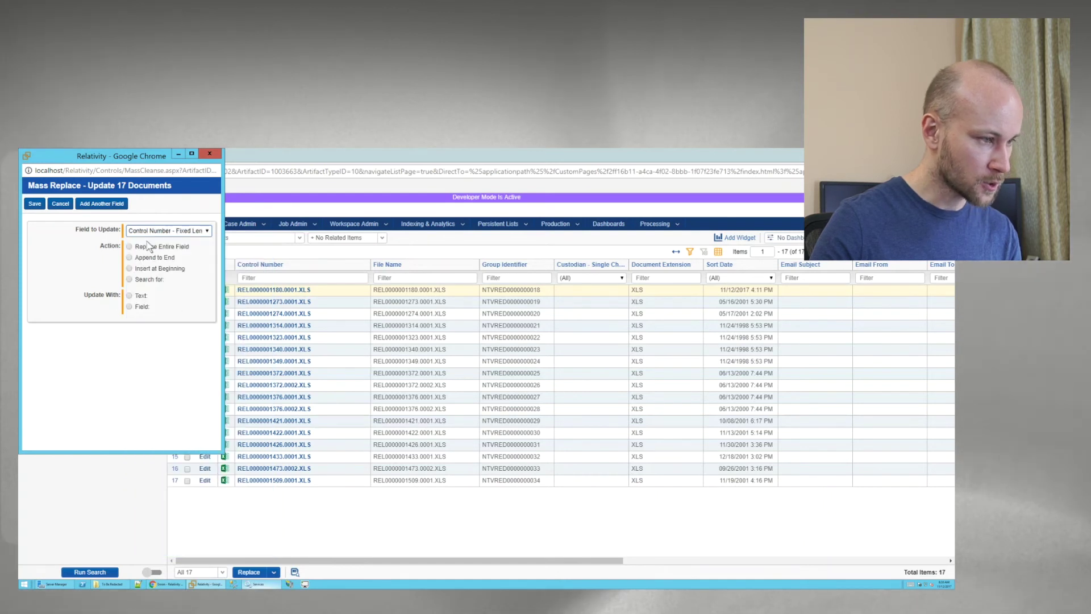
left_click(130, 279)
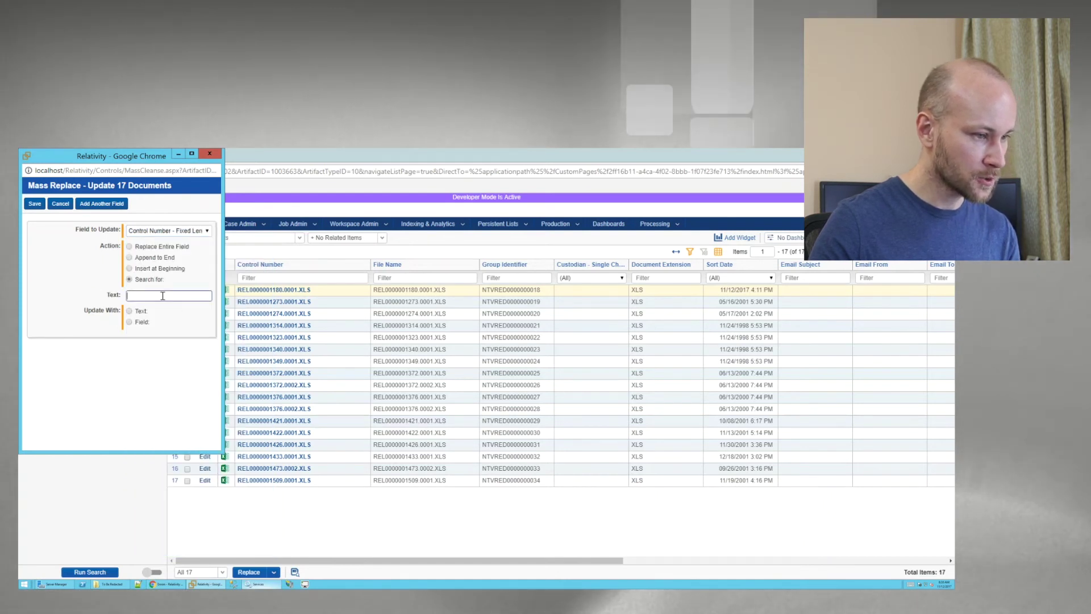
type("XLS")
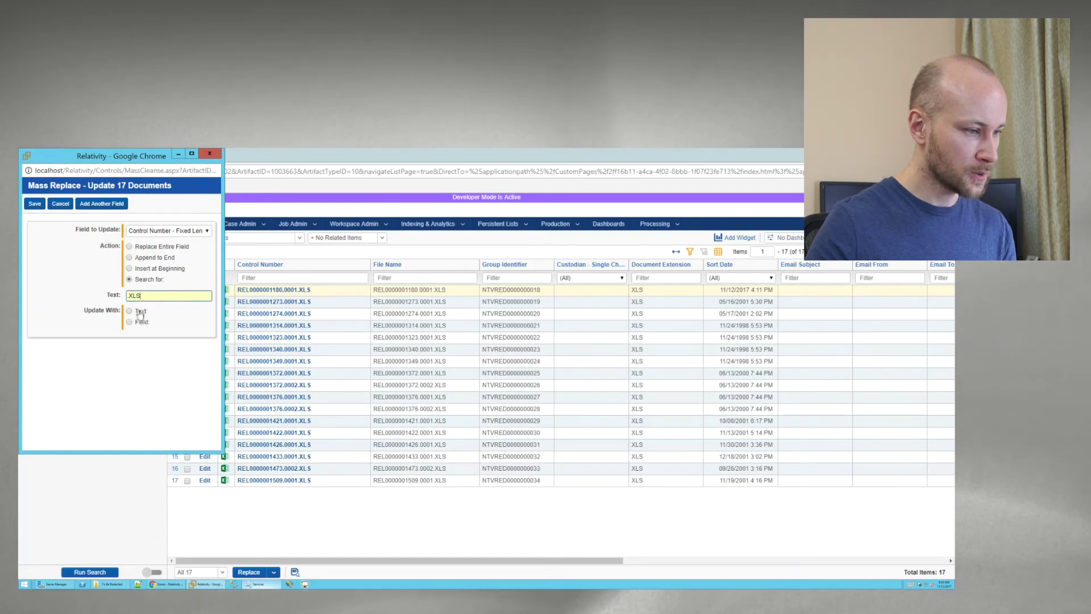
left_click(141, 311)
left_click(165, 338)
type("_")
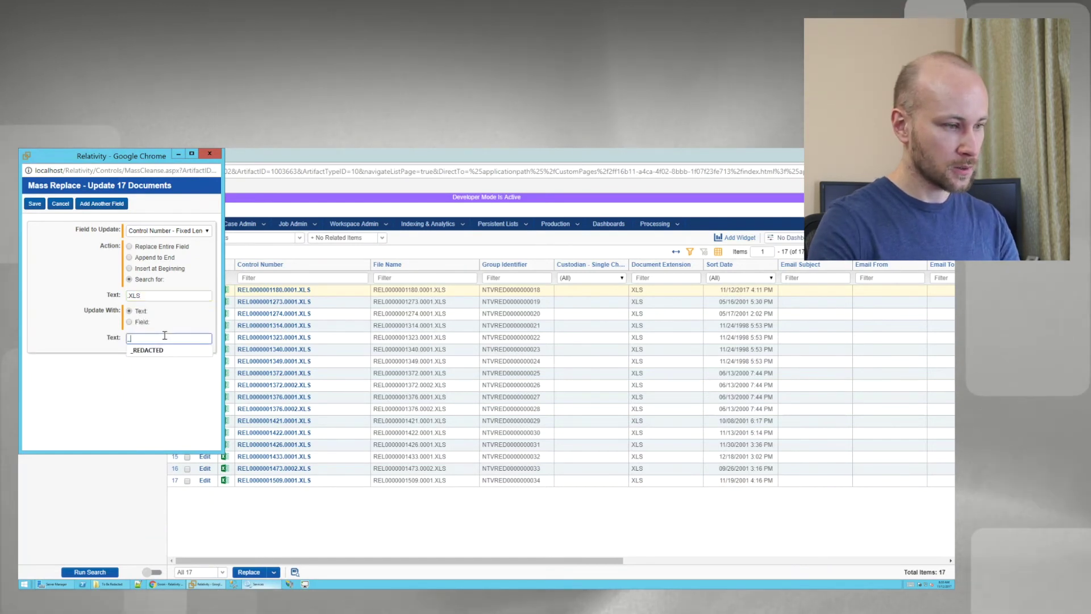
type("REDACTED")
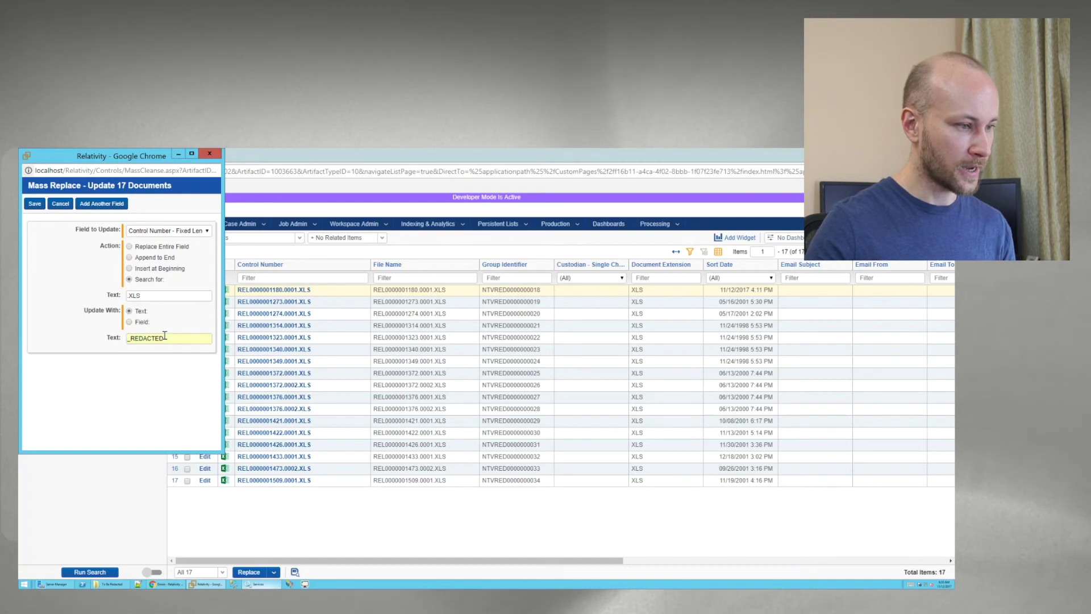
left_click(35, 203)
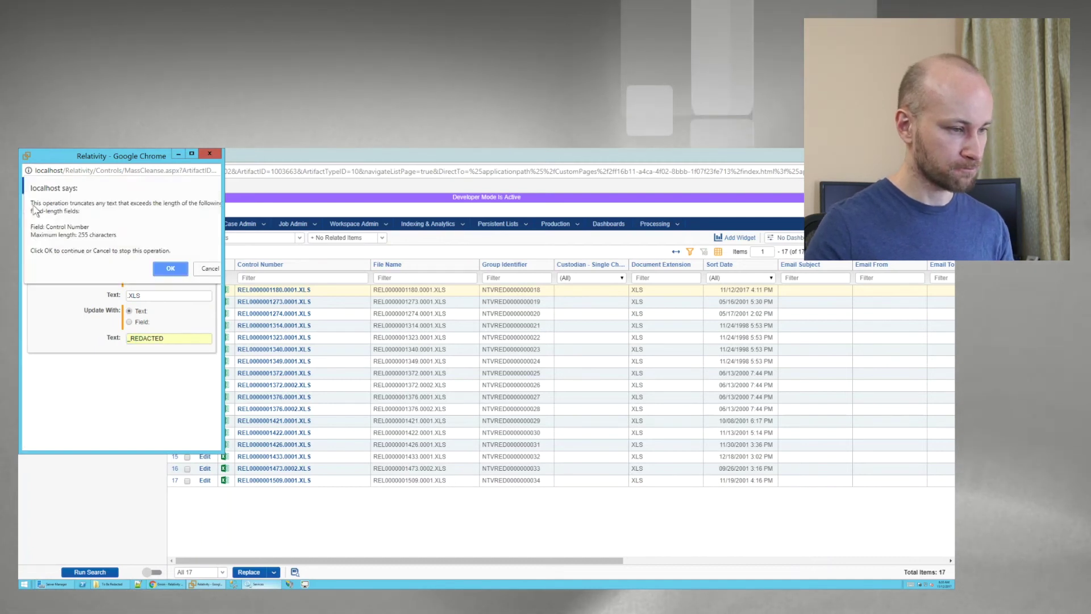
left_click(170, 271)
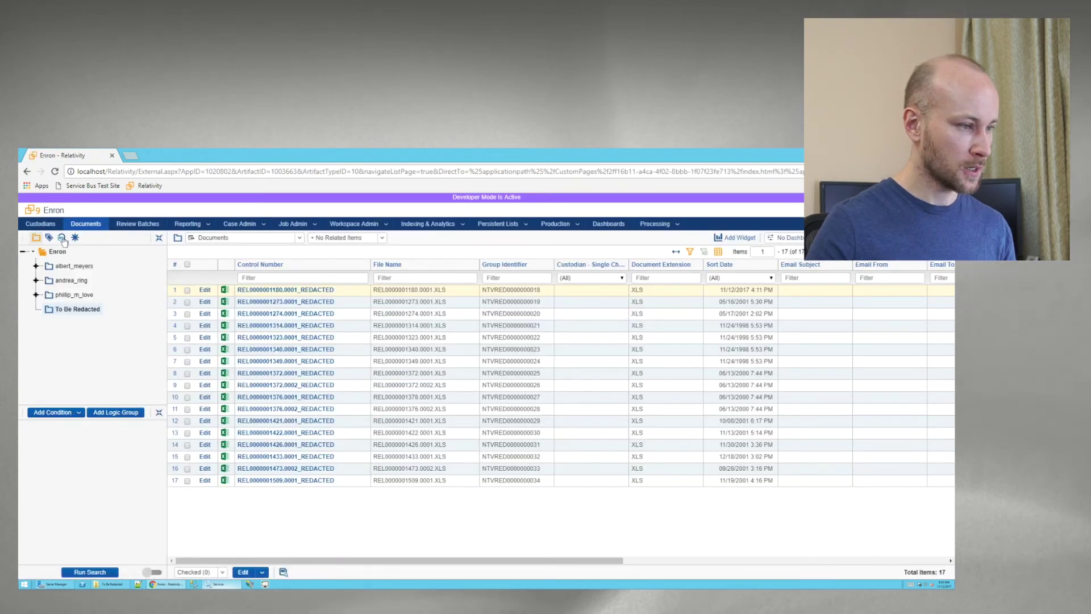
Add Prod001 - Native Redaction - Done to Prod001 - All Docs' Production Designation condition
left_click(62, 238)
left_click(106, 330)
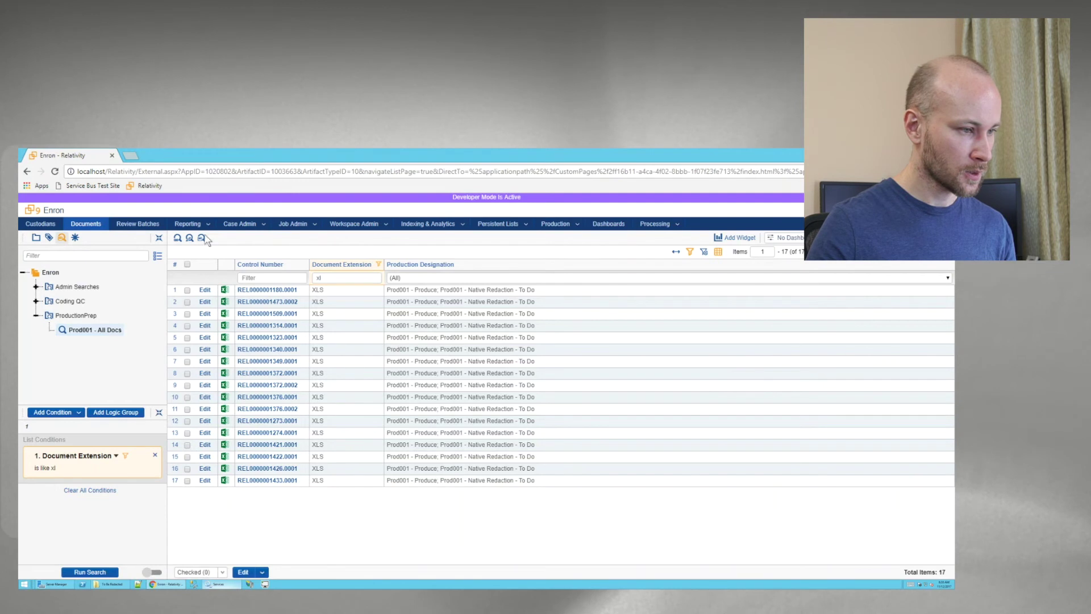
left_click(189, 238)
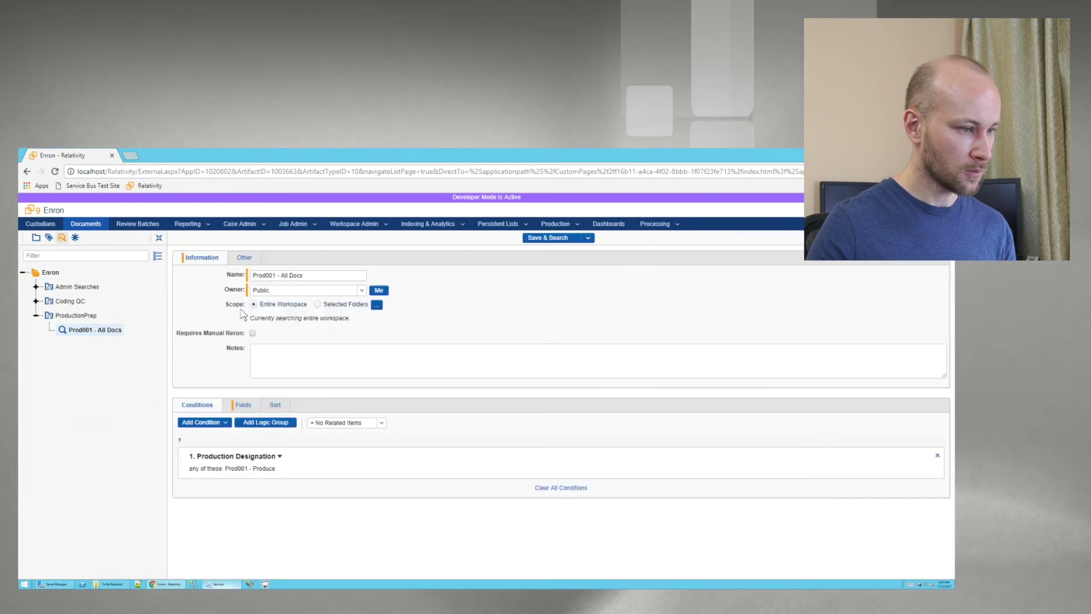
left_click(311, 458)
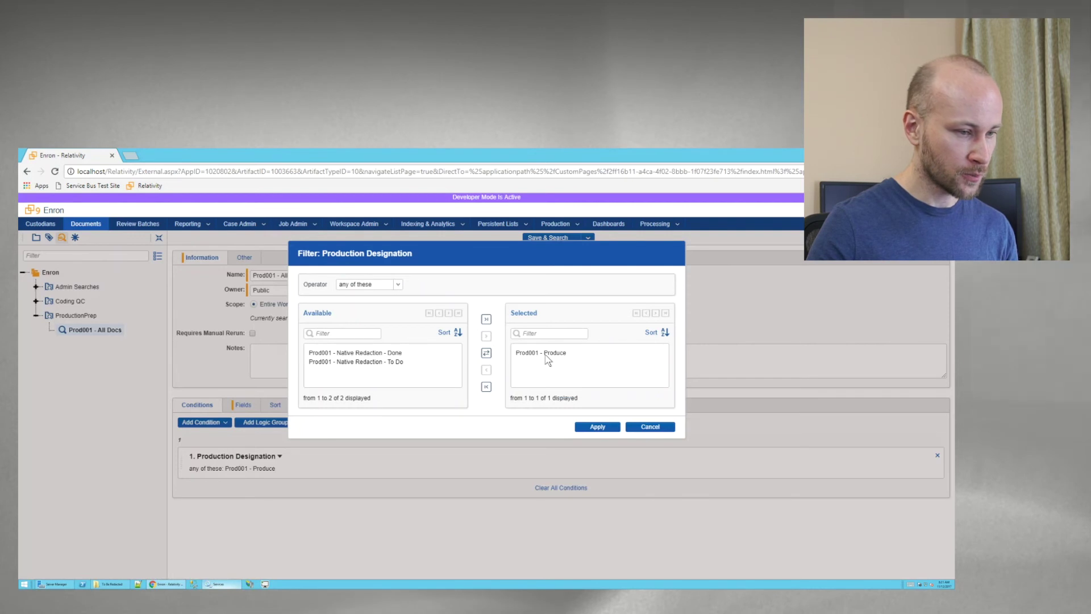
double_click(355, 352)
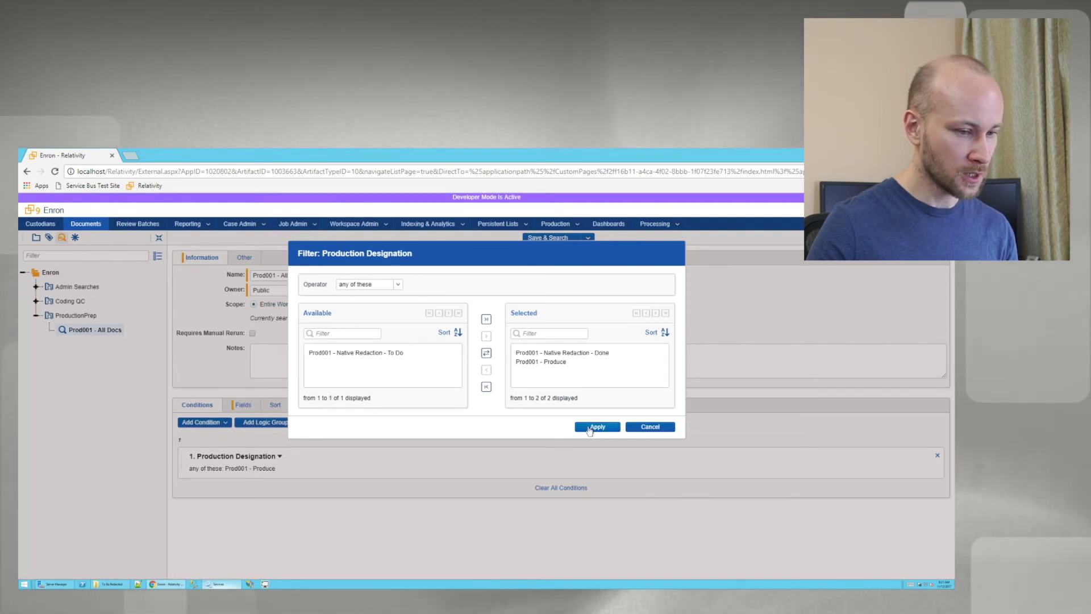
left_click(597, 427)
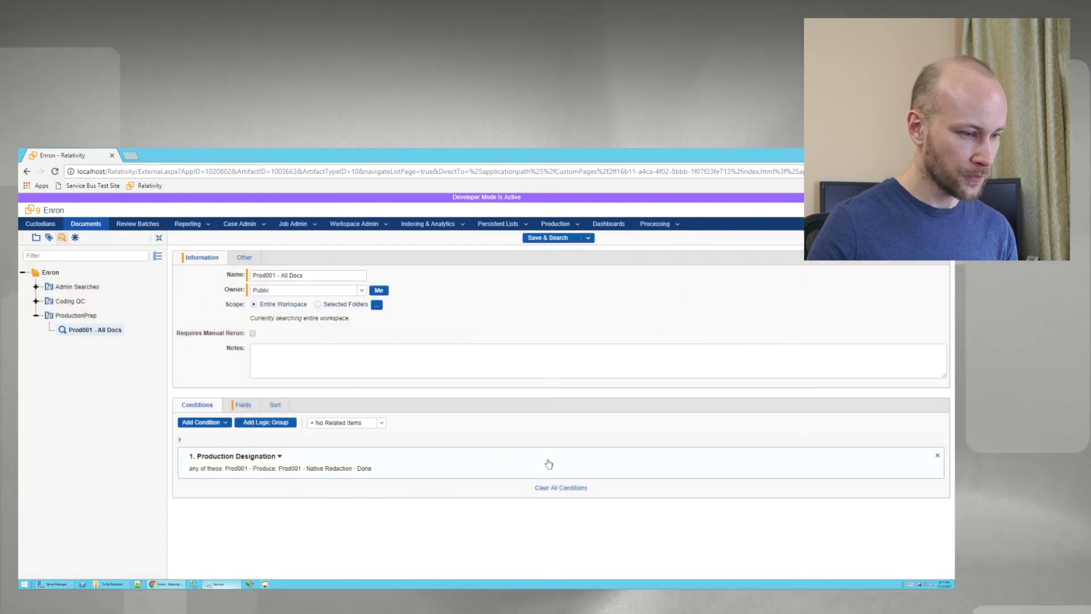
Add a condition excluding Prod001 - Native Redaction - To Do, then save and run the search
left_click(222, 424)
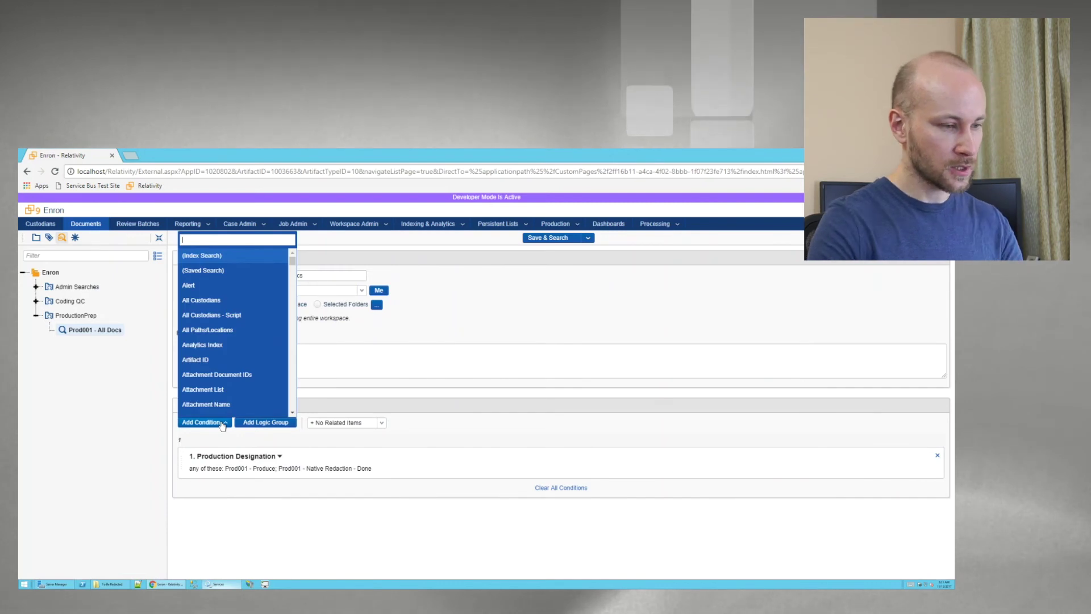
left_click(222, 423)
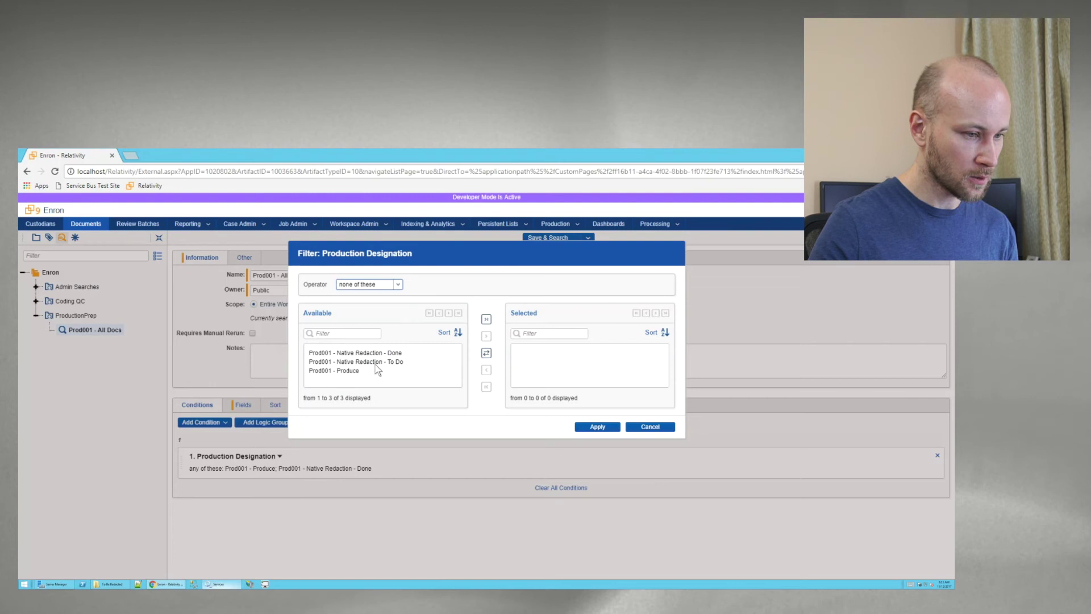
left_click(356, 361)
left_click(486, 335)
left_click(597, 427)
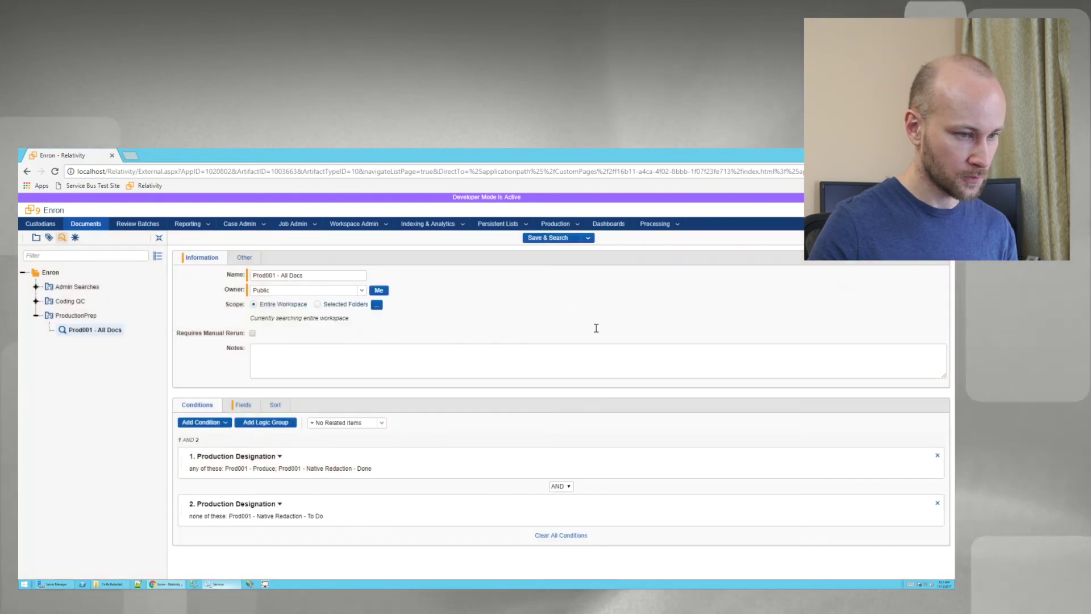
left_click(558, 239)
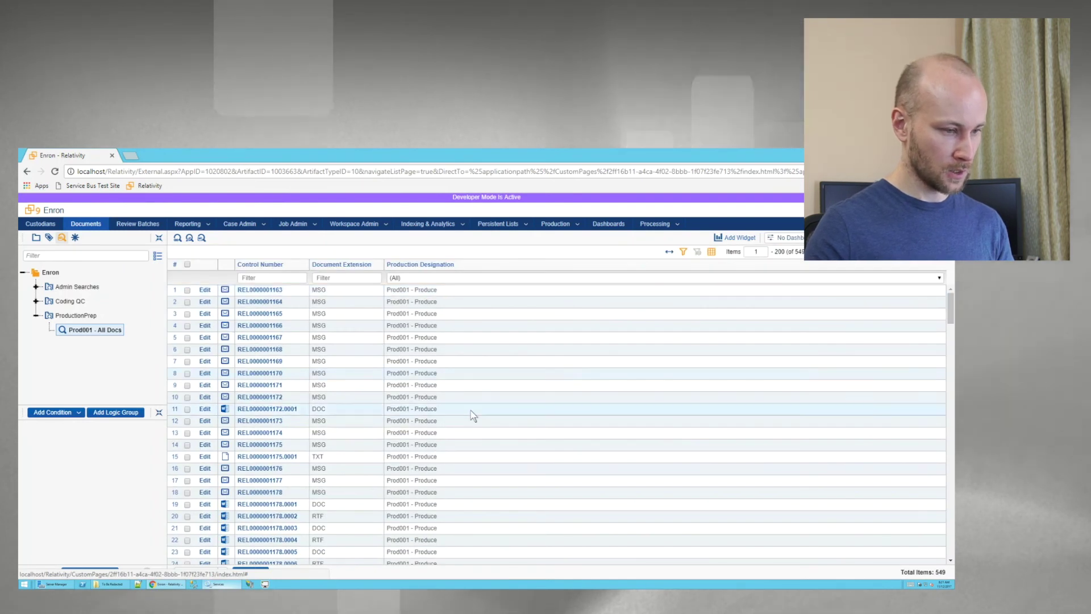
Page through the 549 results to the last page showing items 401-549
scroll(471, 421, "down", 5)
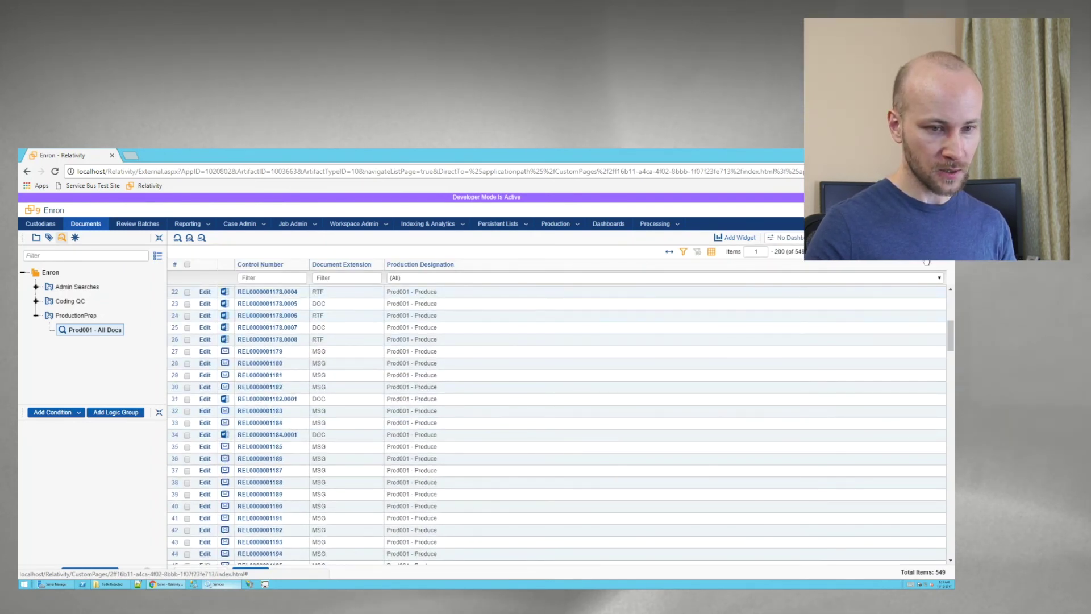
left_click(925, 252)
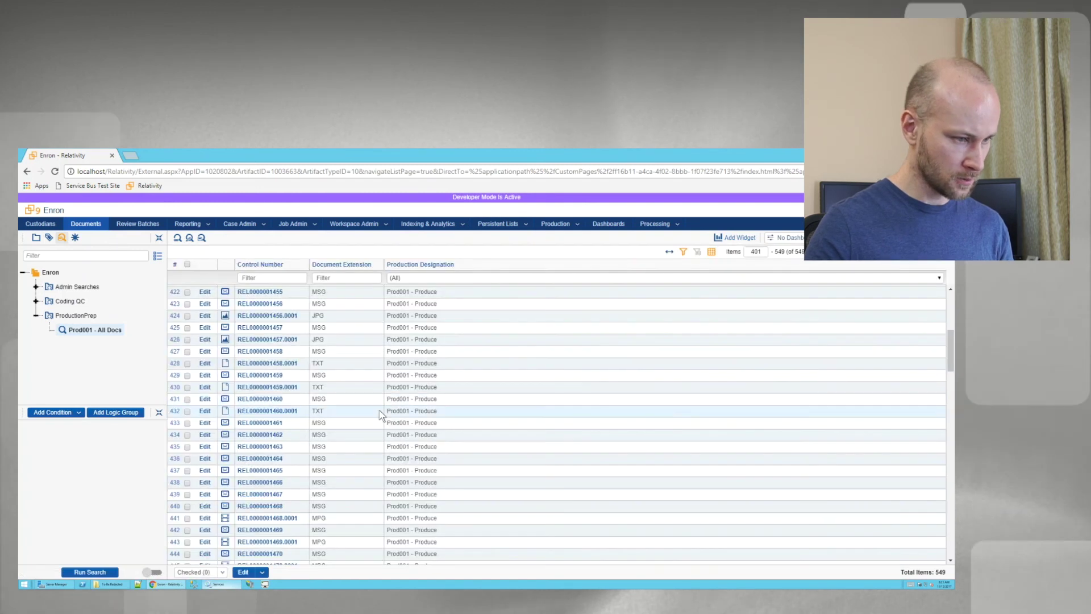
scroll(380, 410, "down", 20)
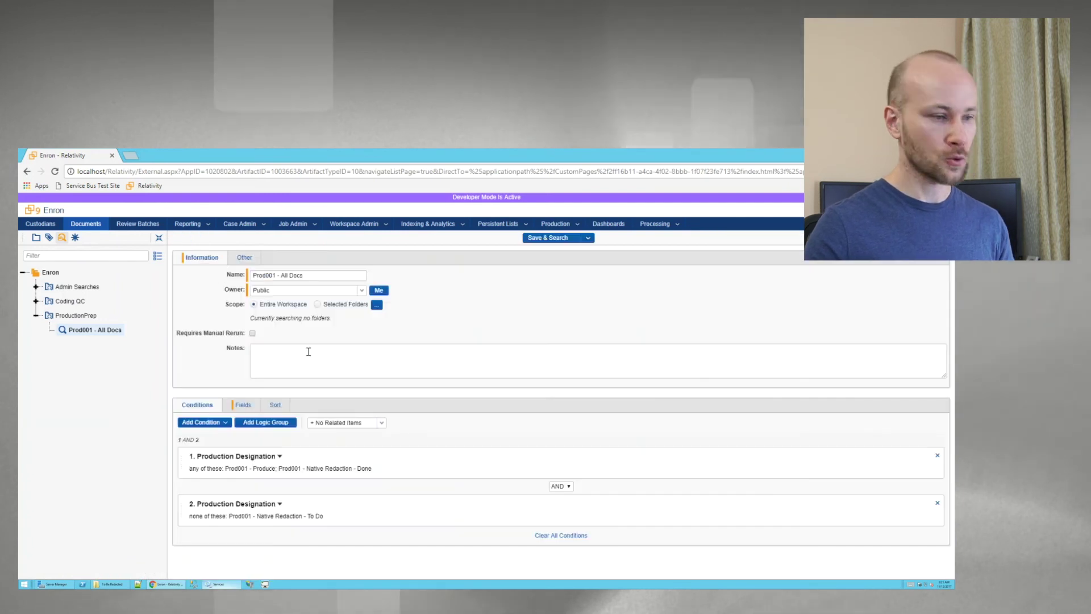
Set Control Number ASC as the first sort field, then Save & Search
left_click(276, 405)
left_click(278, 422)
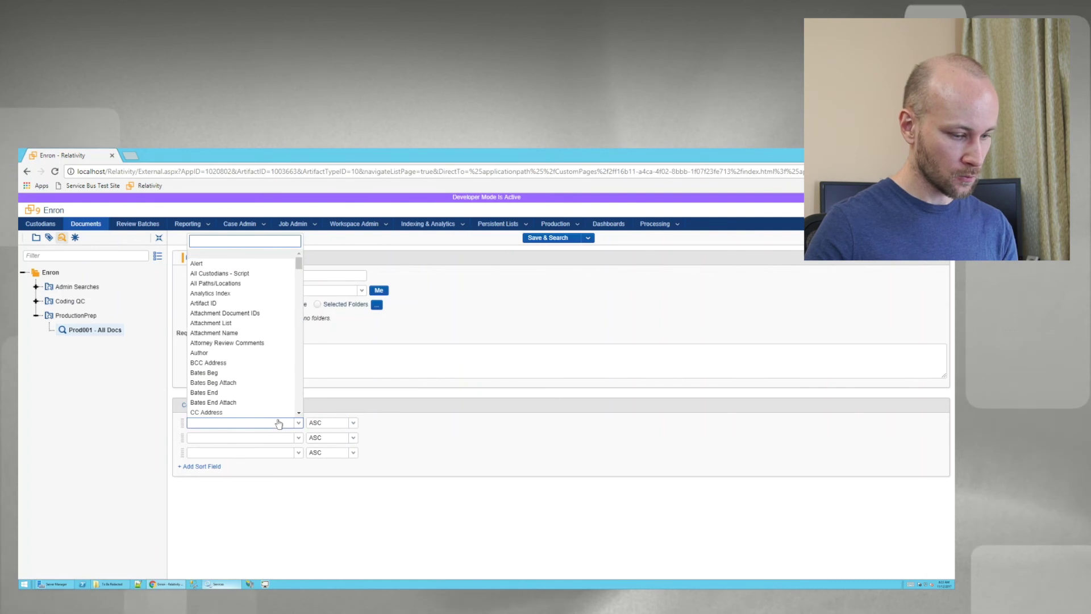
type("c")
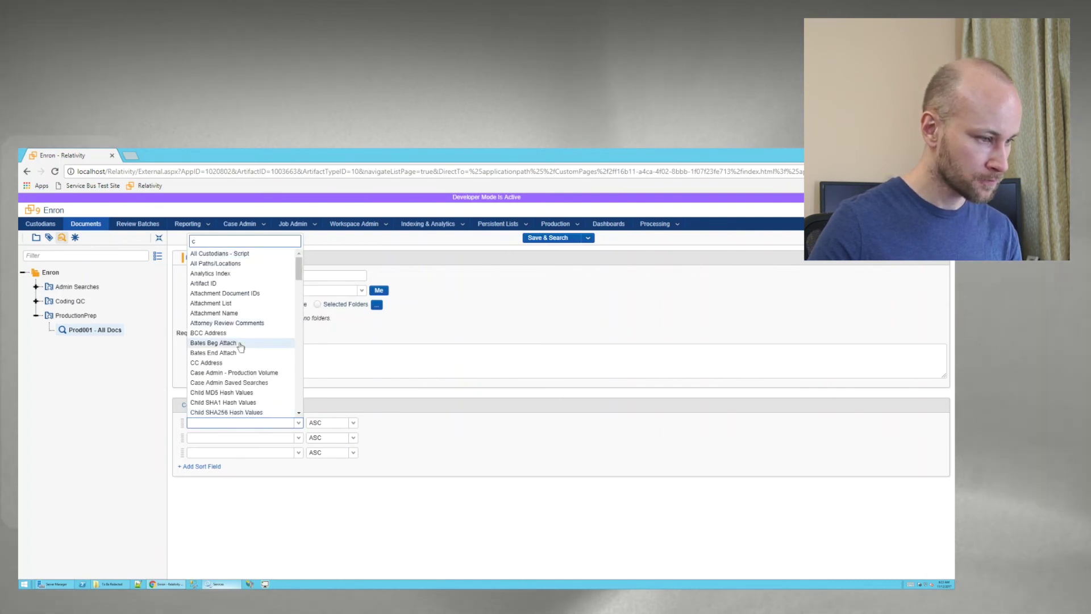
type("c")
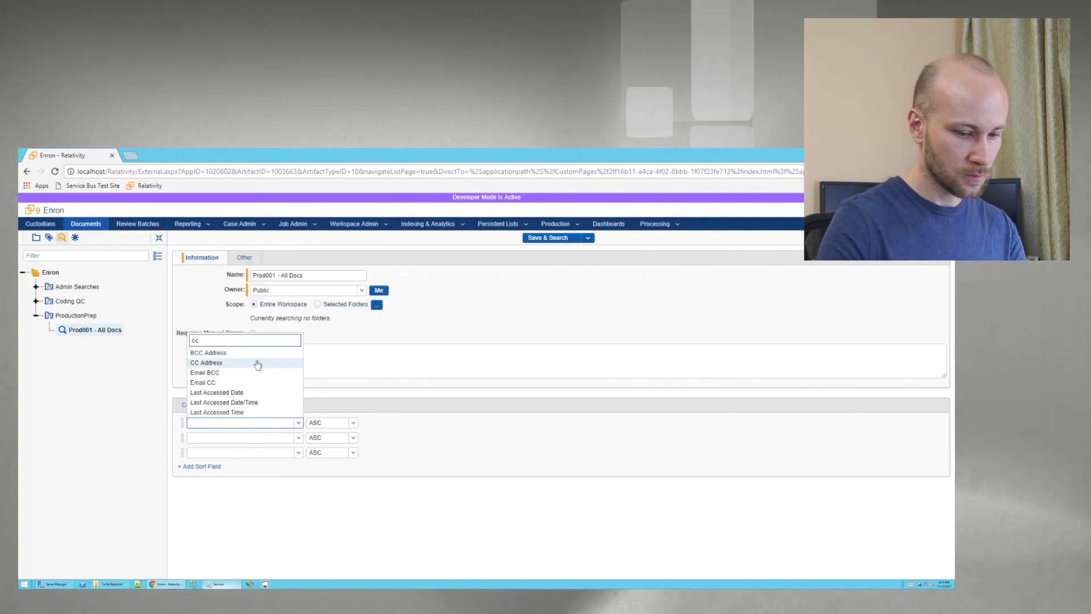
key("BackSpace")
type("ontrol Number")
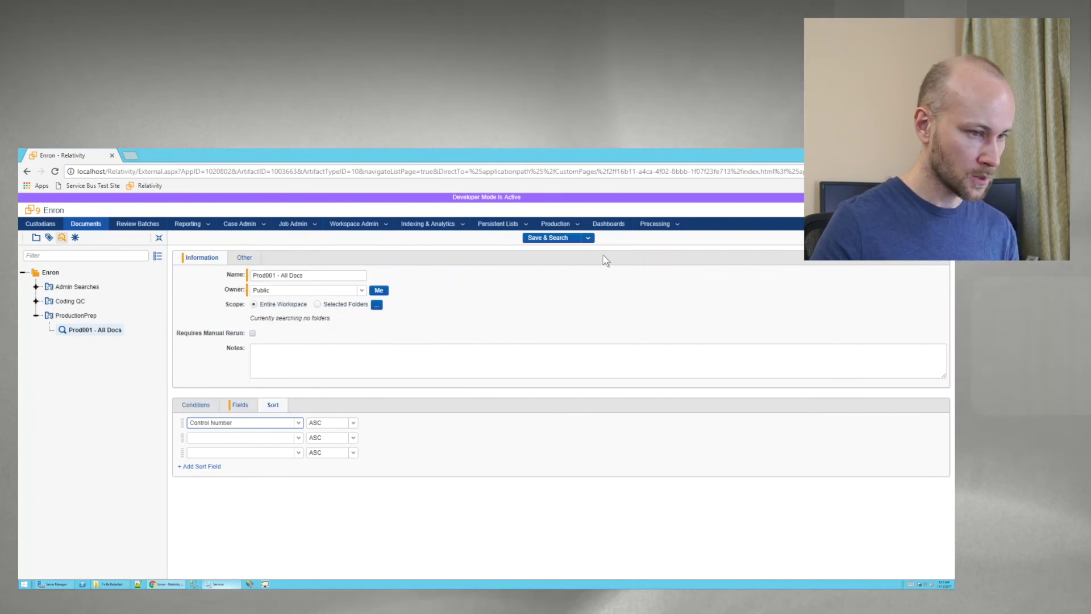
left_click(547, 238)
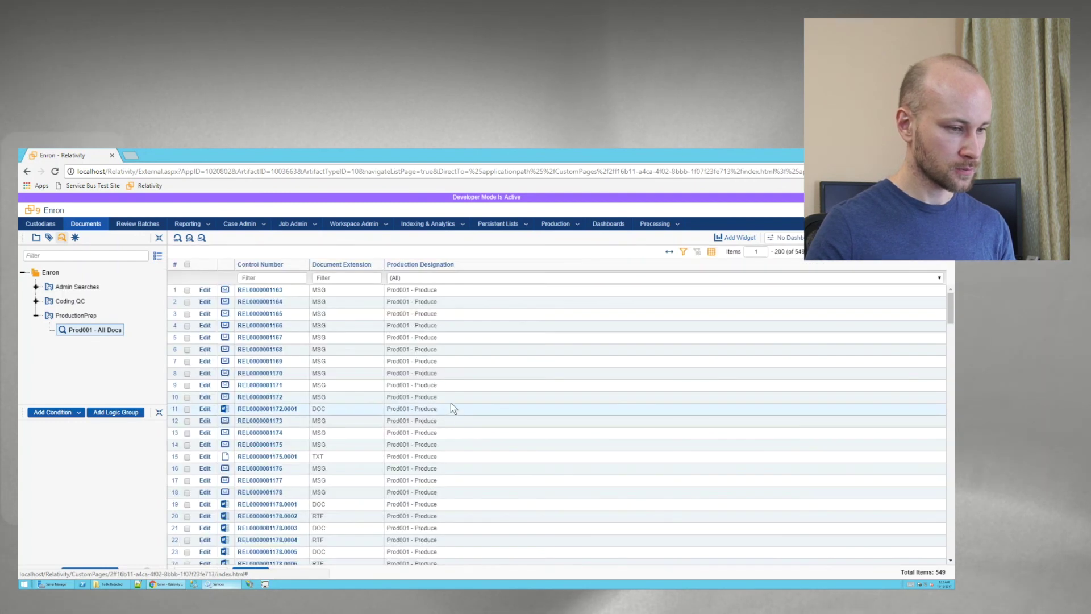
Scroll to row 29 and widen Control Number to show REL0000001180.0001_REDACTED in full
scroll(466, 420, "down", 5)
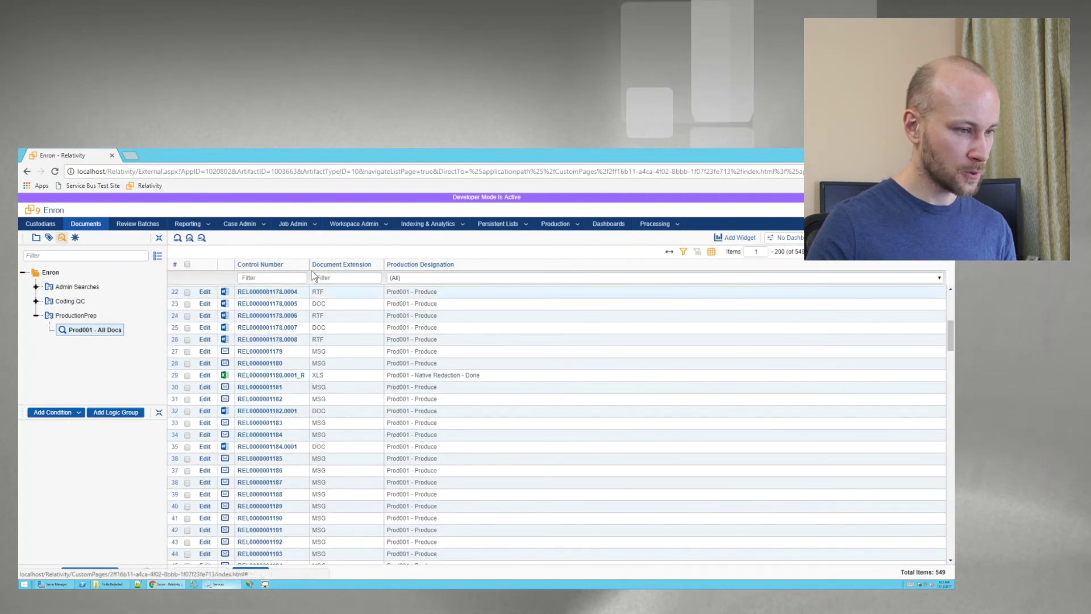
left_click_drag(348, 265, 350, 264)
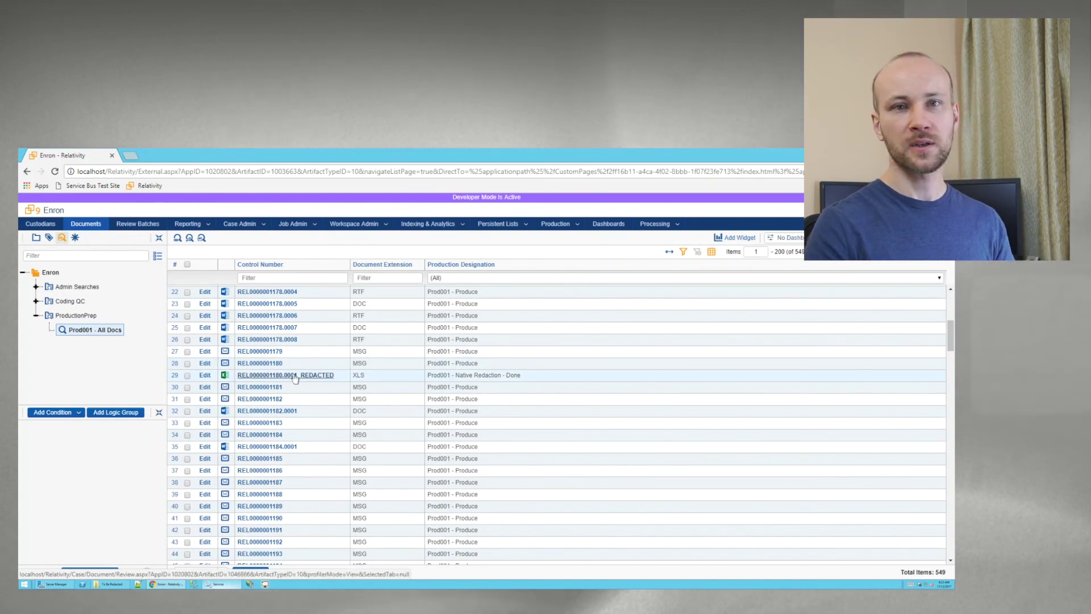
left_click(393, 376)
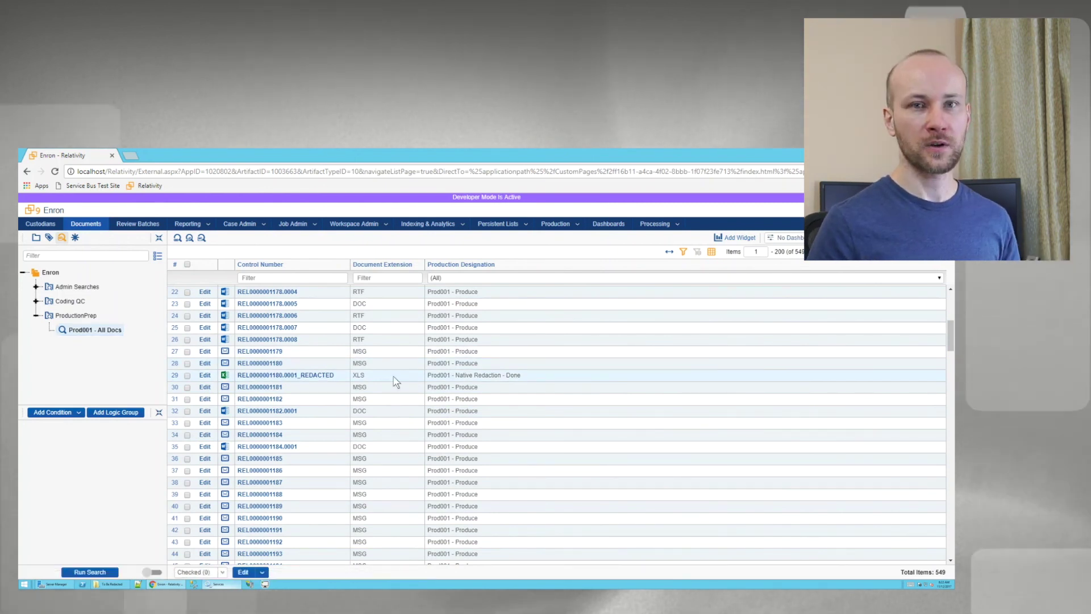